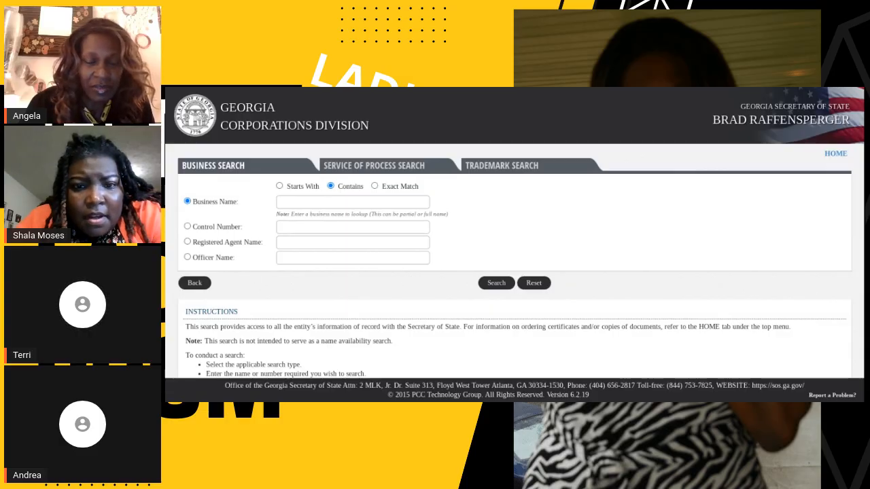
click(287, 202)
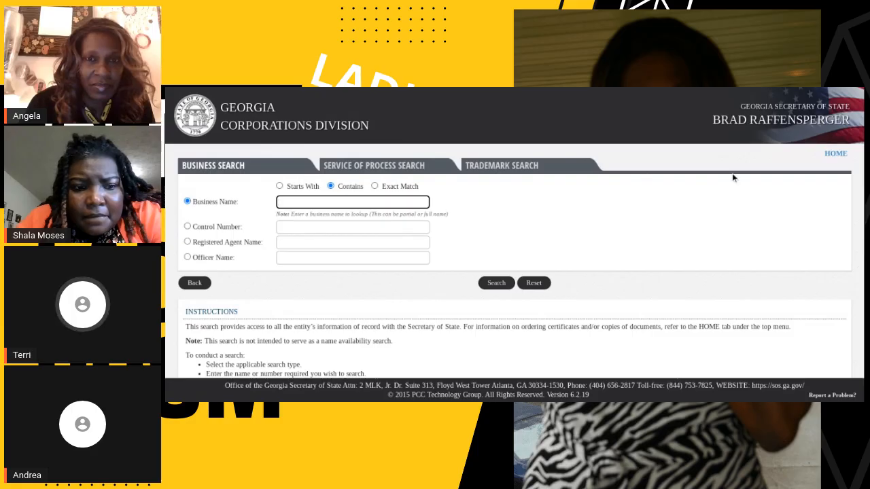
scroll(859, 192, down, 1)
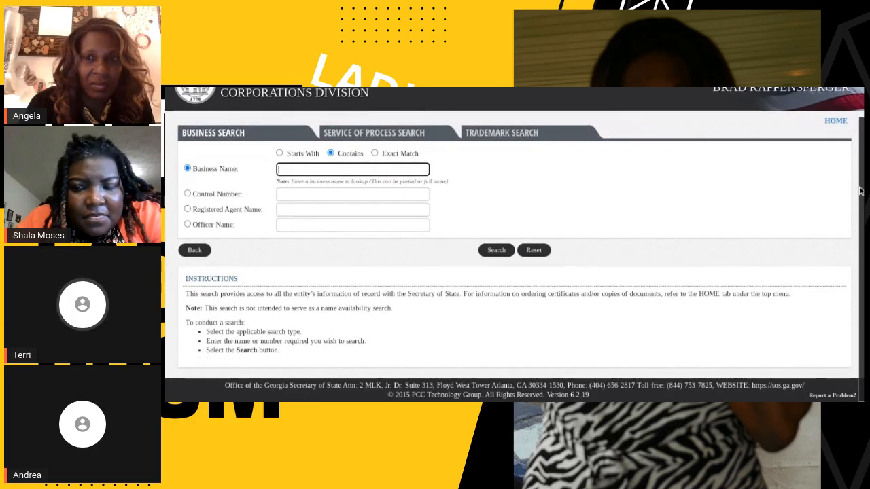
scroll(858, 177, up, 1)
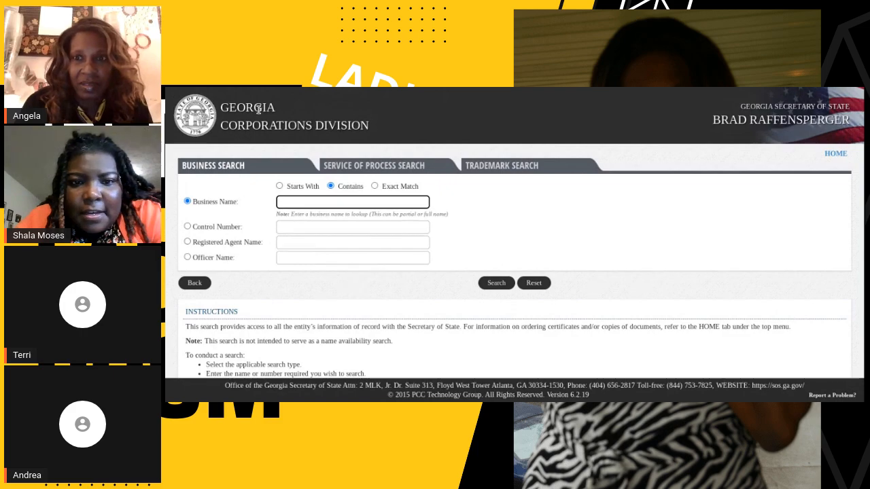
Return to the Corporations Division home page and log in to Online Services with the prefilled credentials.
click(830, 156)
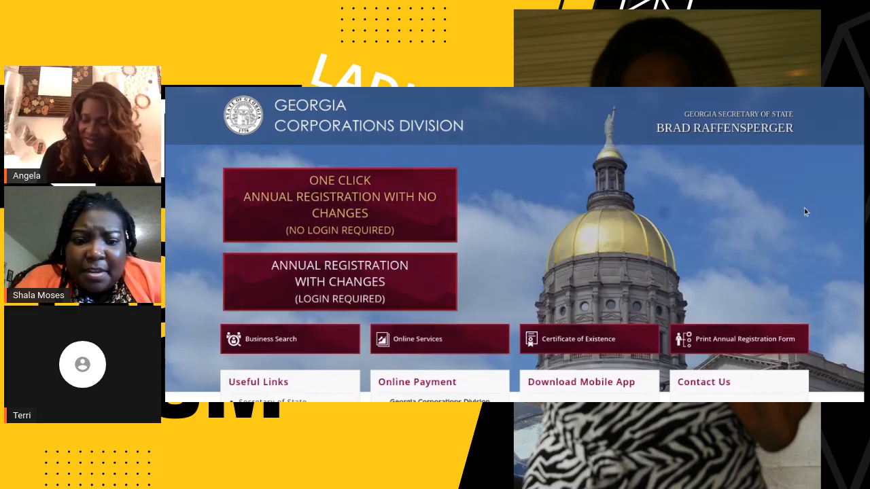
drag(861, 114, 861, 171)
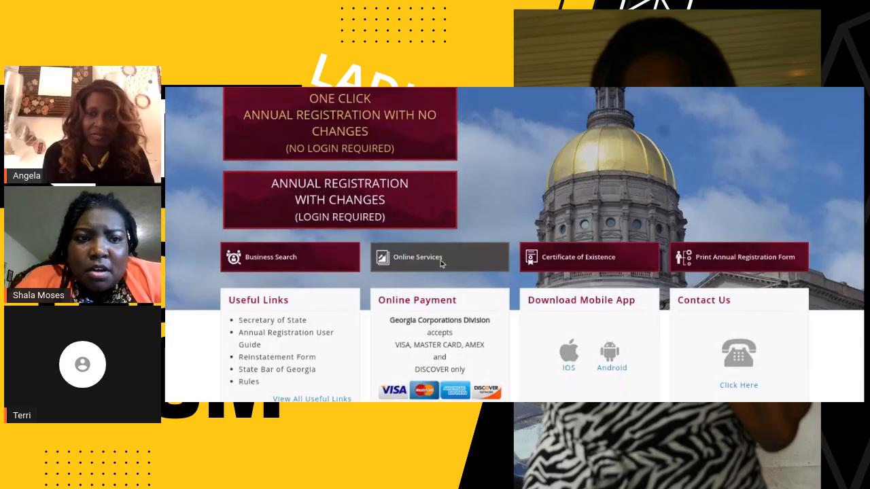
click(440, 263)
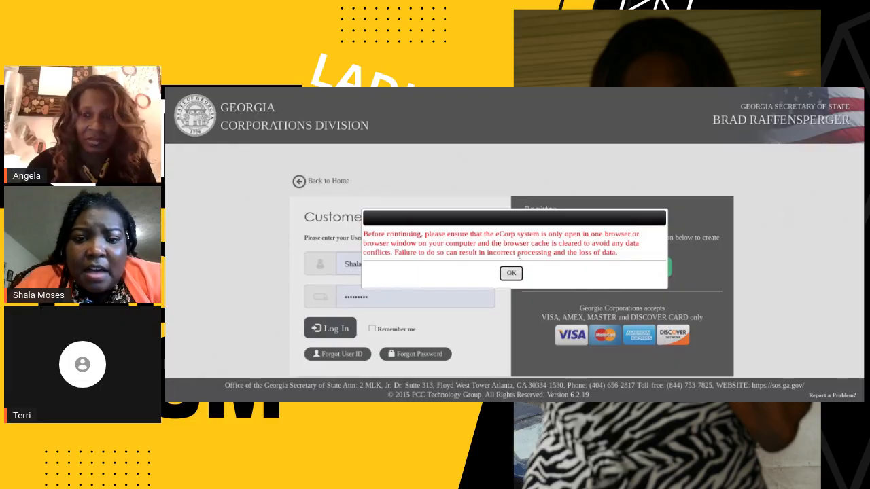
click(511, 272)
click(325, 329)
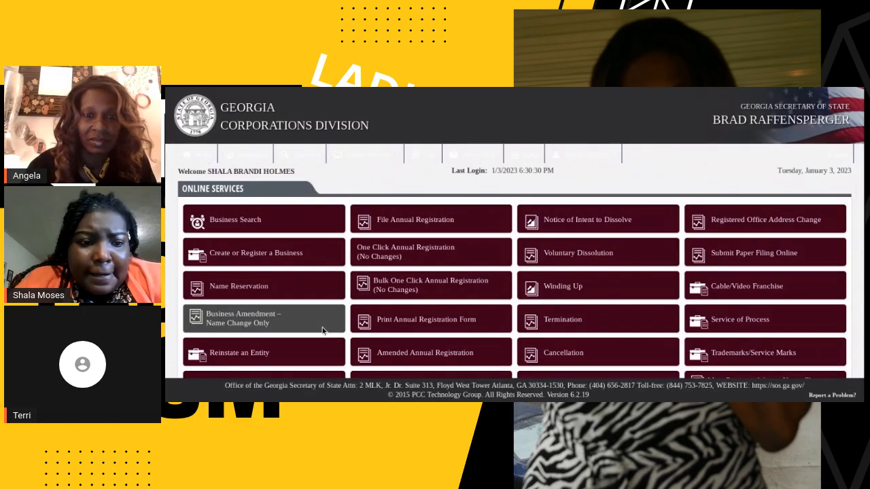
Start creating a new domestic business and set its business type to Domestic Limited Liability Company.
click(281, 259)
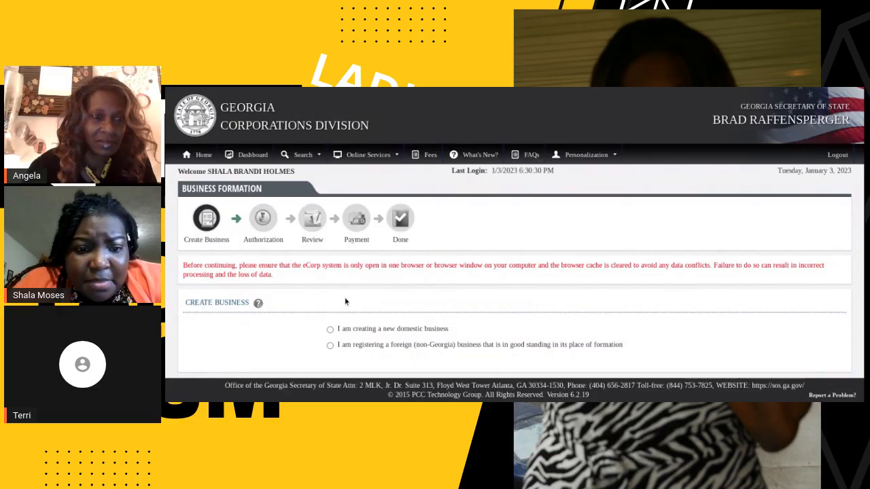
click(330, 330)
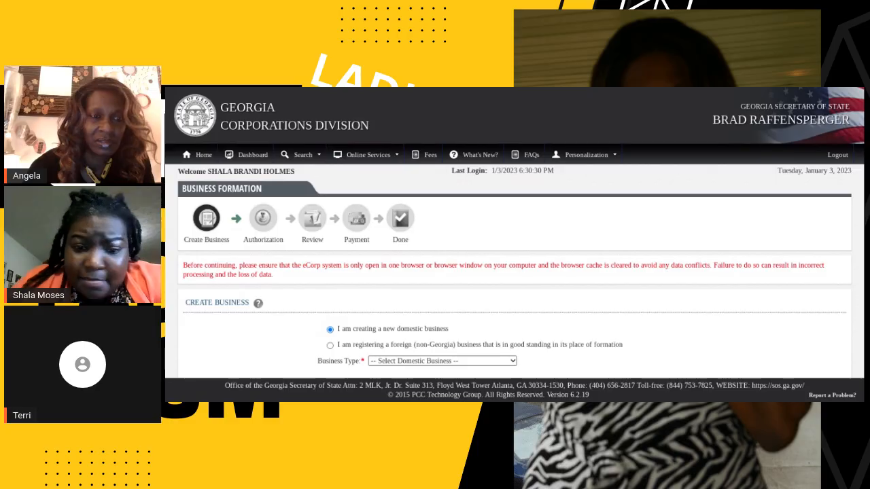
click(428, 378)
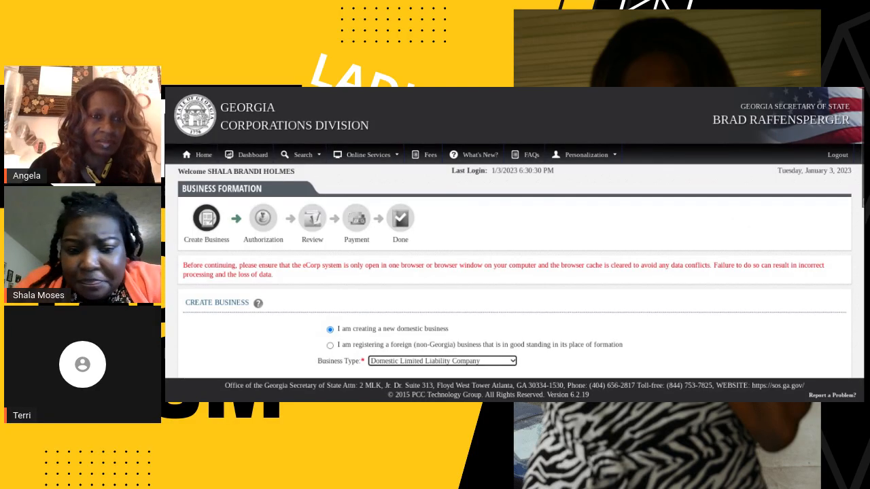
drag(862, 183, 863, 250)
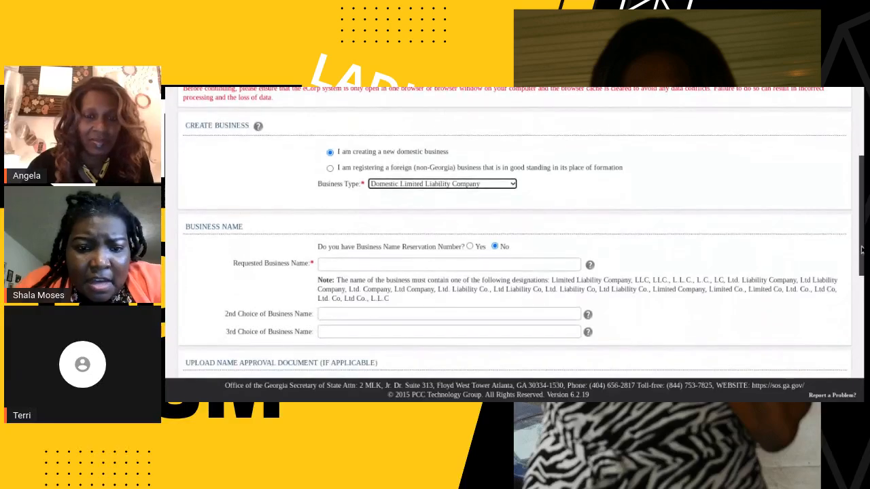
Enter "Novice Pink LLC" as the requested business name.
click(541, 262)
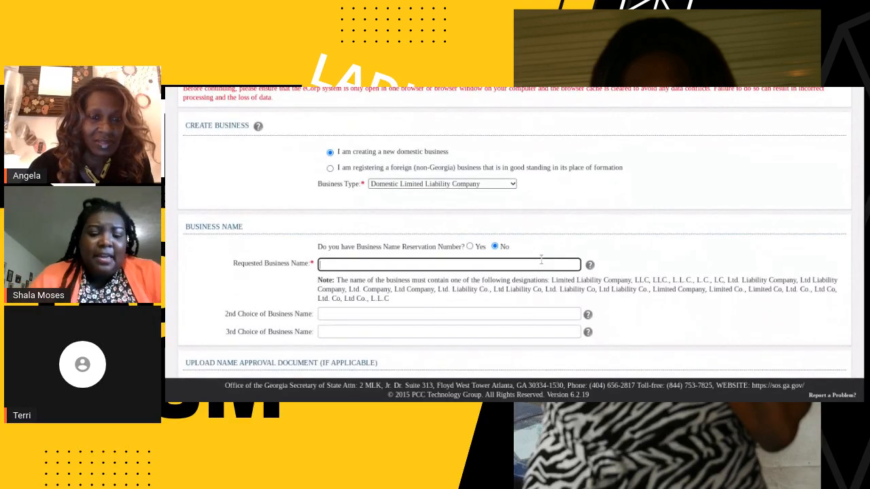
text(NOvice)
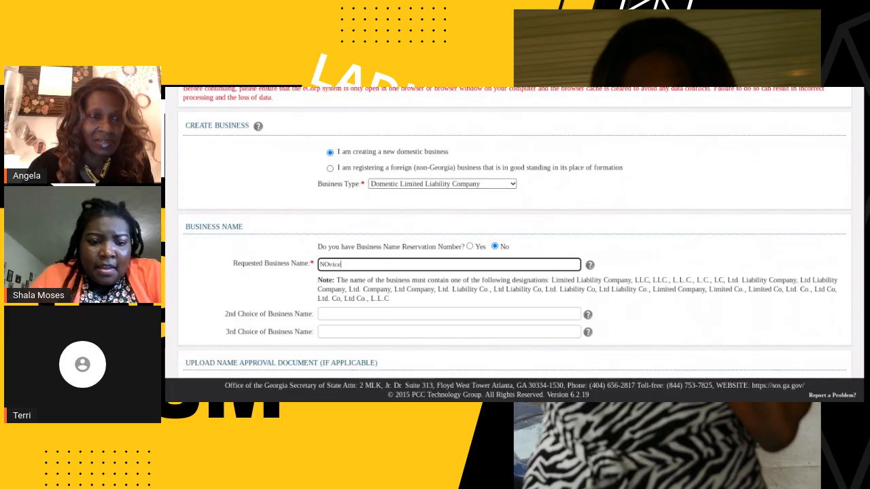
key(BackSpace)
key(BackSpace)
key(BackSpace)
text(ovi)
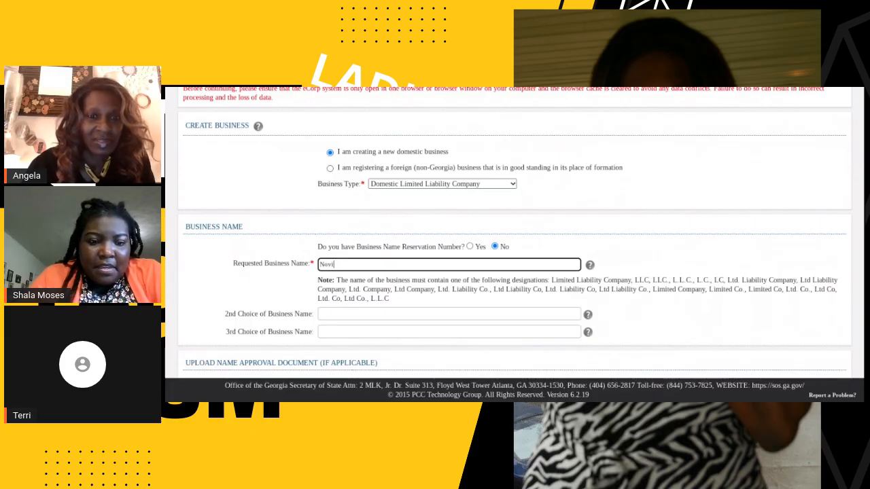
text(ce Pink LLC)
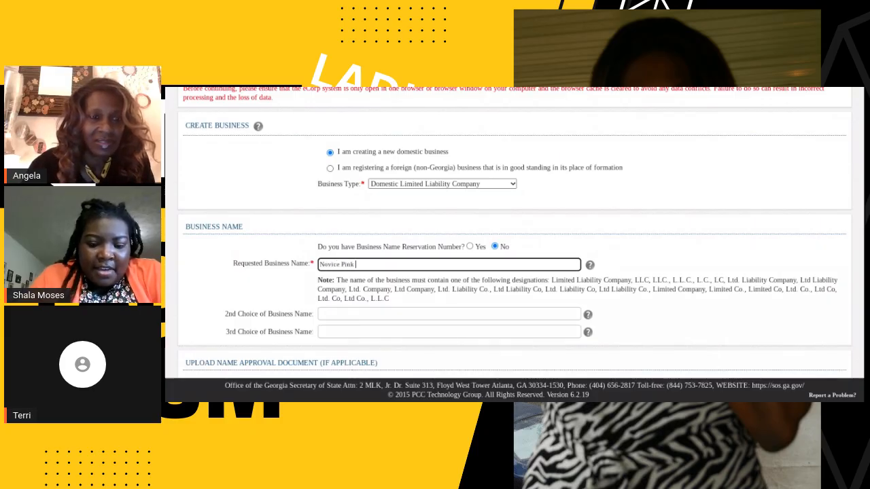
Enter "Novice Pink L.L.C" as the second choice of business name.
click(466, 314)
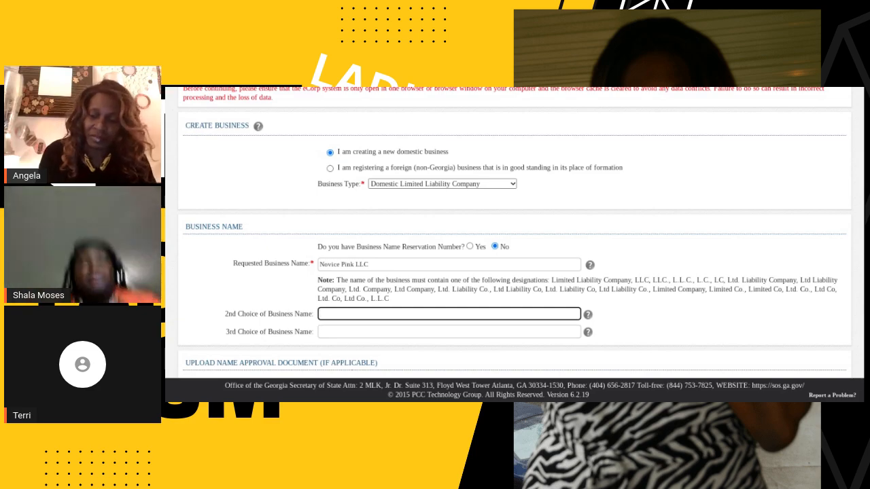
text(Nov)
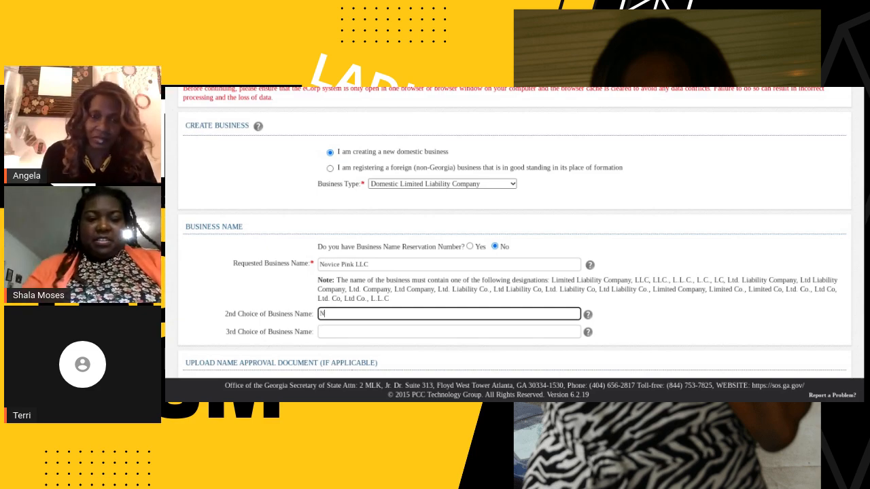
key(BackSpace)
key(BackSpace)
text(ovice)
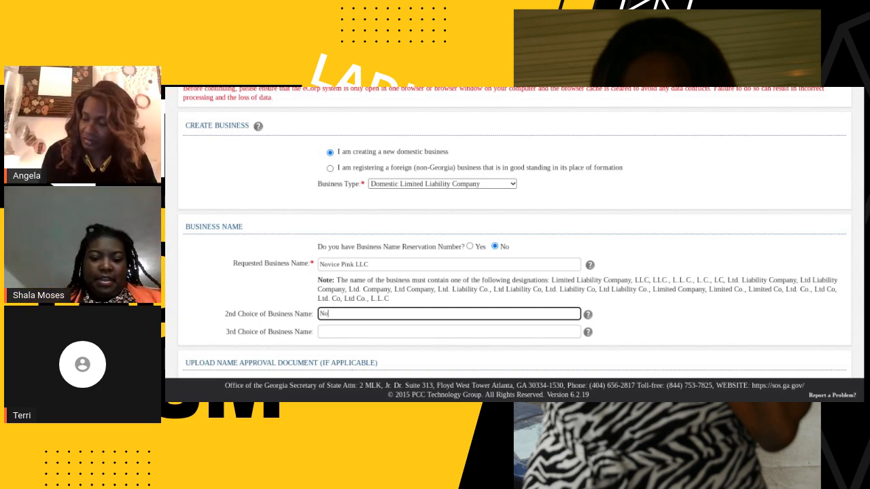
key(BackSpace)
key(BackSpace)
key(BackSpace)
text(ice Pink)
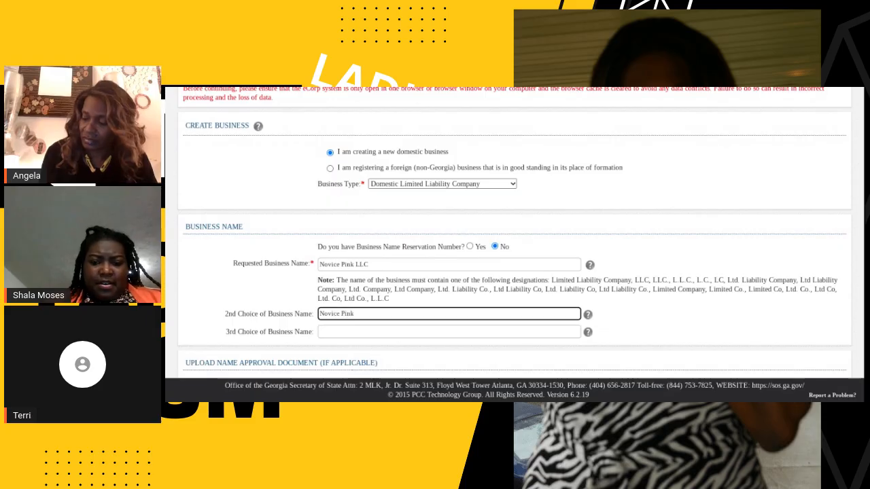
text( L.)
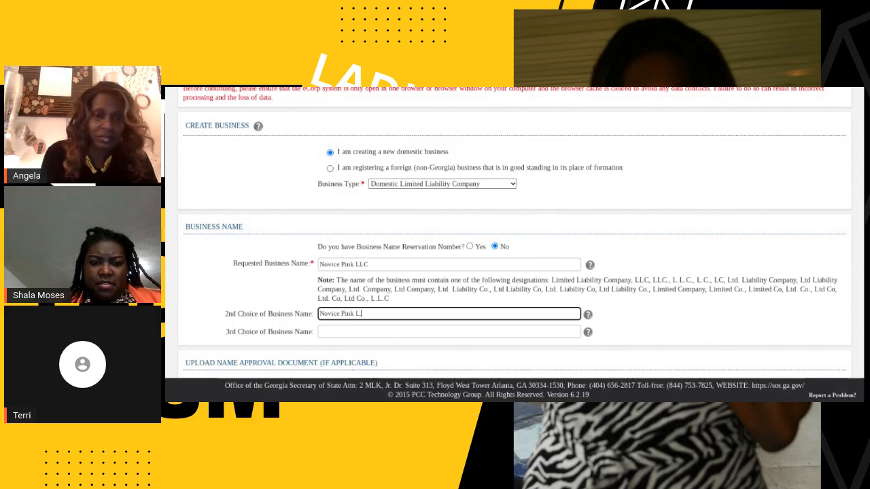
text(L.C)
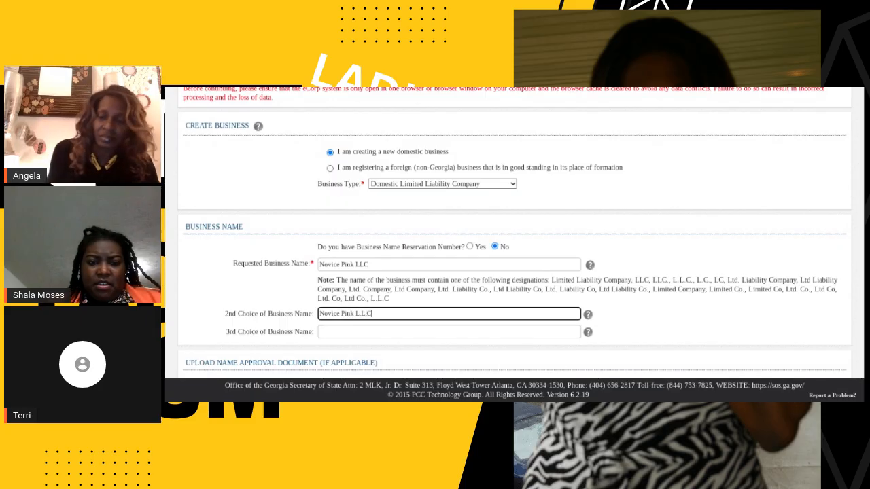
Enter "Novice Pink liability Company" as the third choice of business name.
click(443, 333)
text(No)
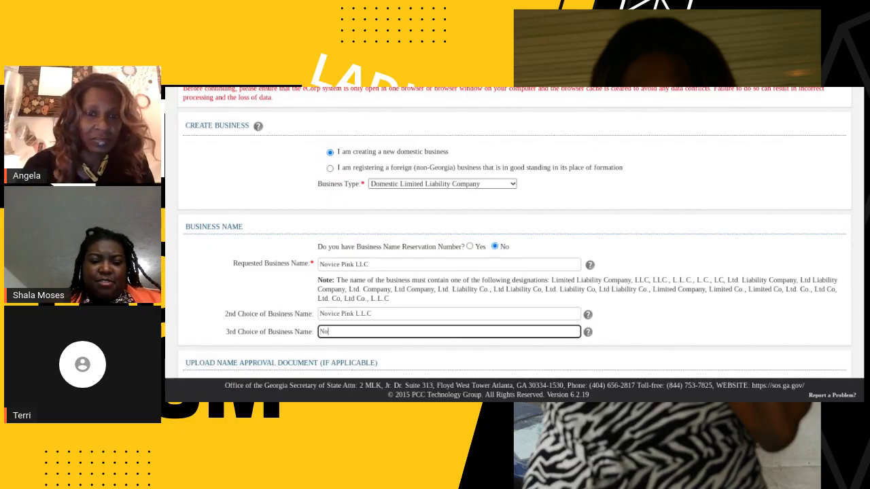
text(vice Pink)
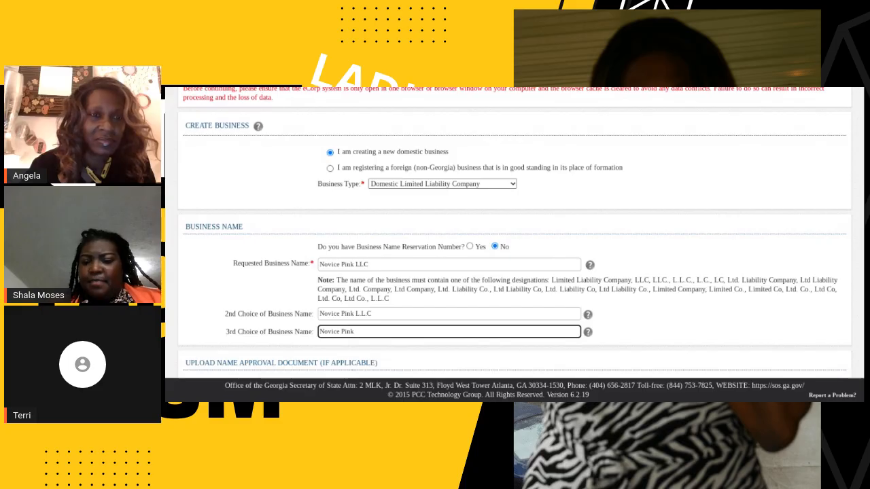
text( l)
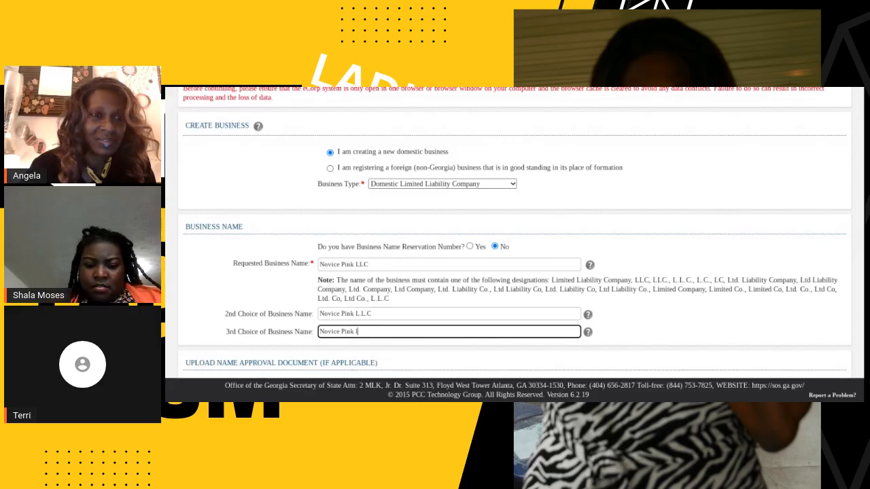
text(iability Company)
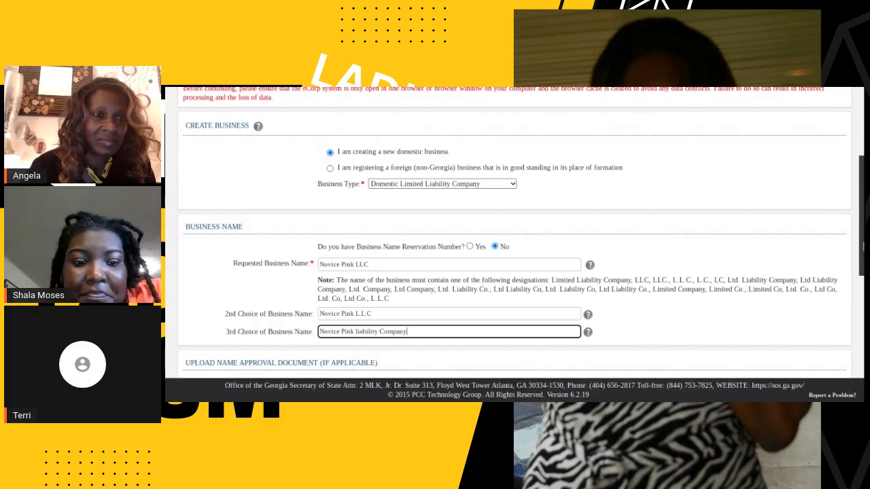
Set the business purpose's NAICS code to Retail Trade (45) and dismiss the business name alert.
scroll(514, 234, down, 3)
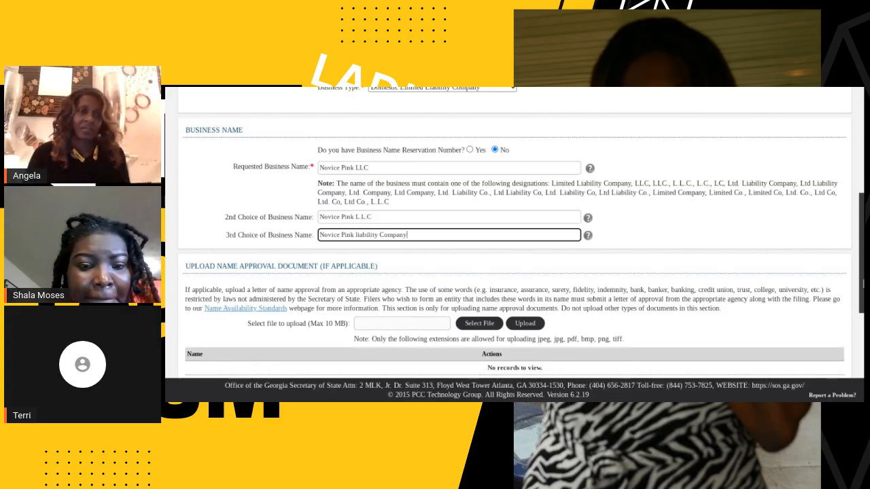
scroll(514, 233, down, 2)
scroll(514, 259, down, 3)
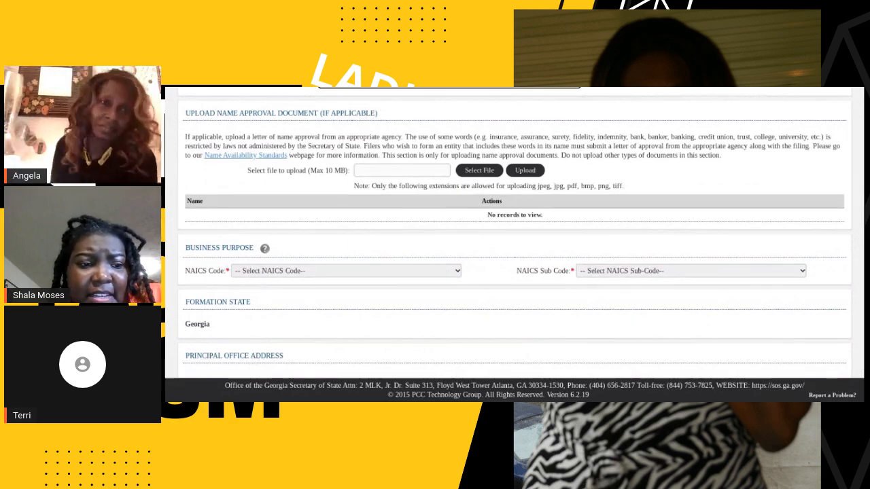
click(443, 272)
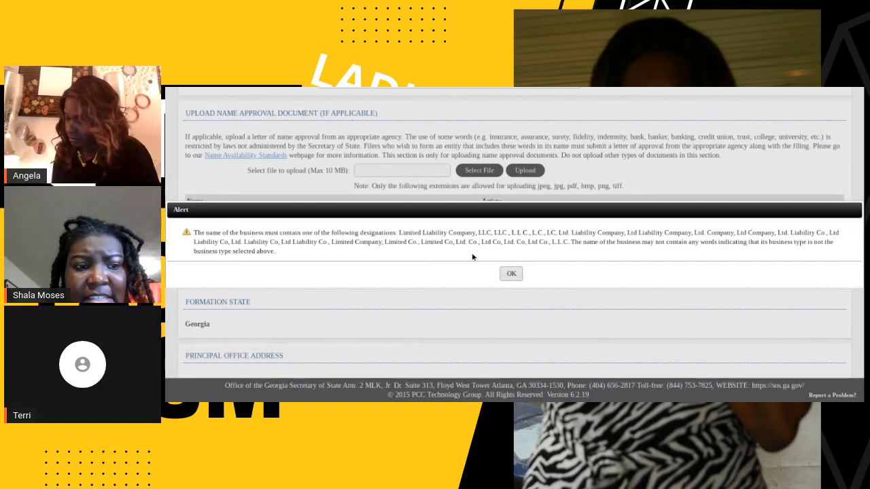
click(508, 274)
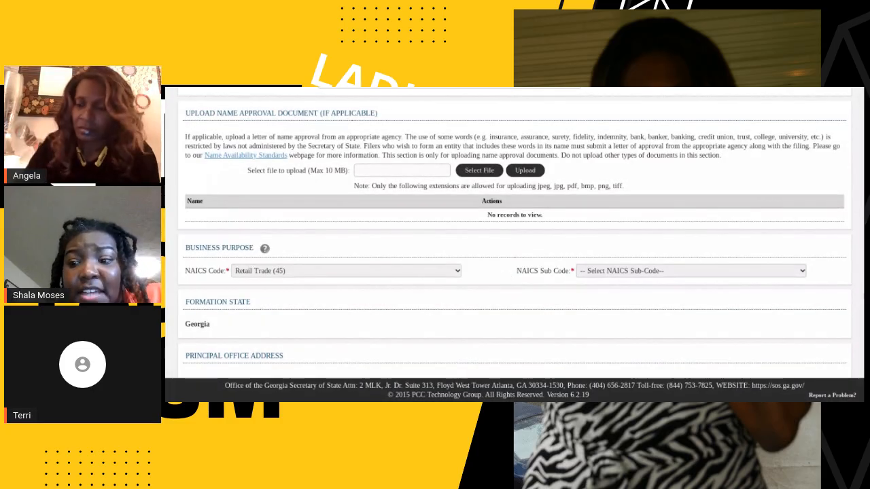
Capitalize "Liability" in the third choice of business name so it reads "Novice Pink Liability Company".
scroll(843, 245, up, 3)
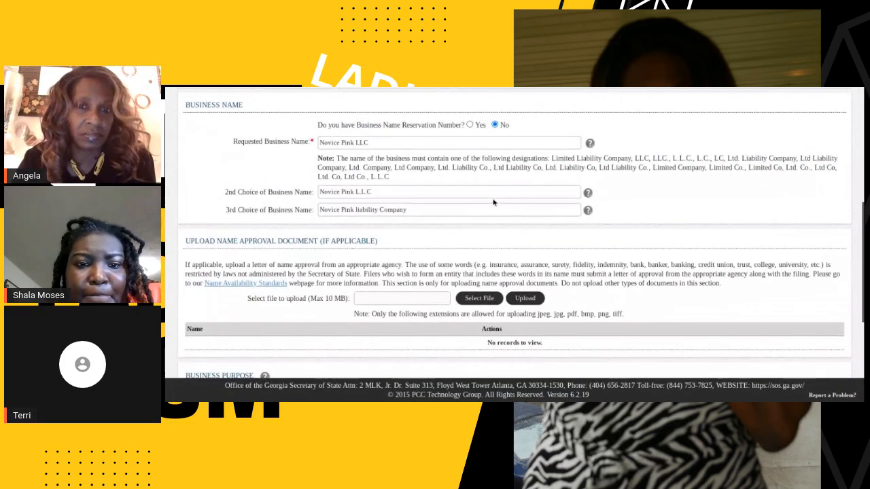
click(471, 210)
click(355, 211)
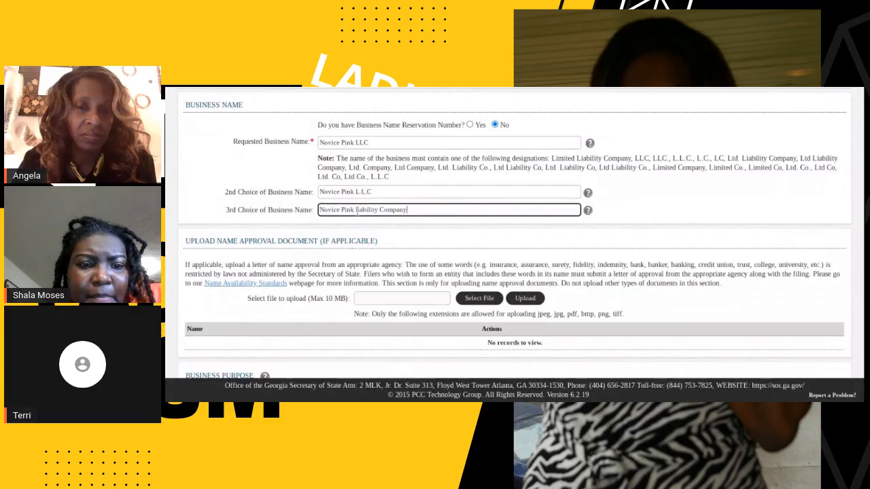
key(BackSpace)
text(L)
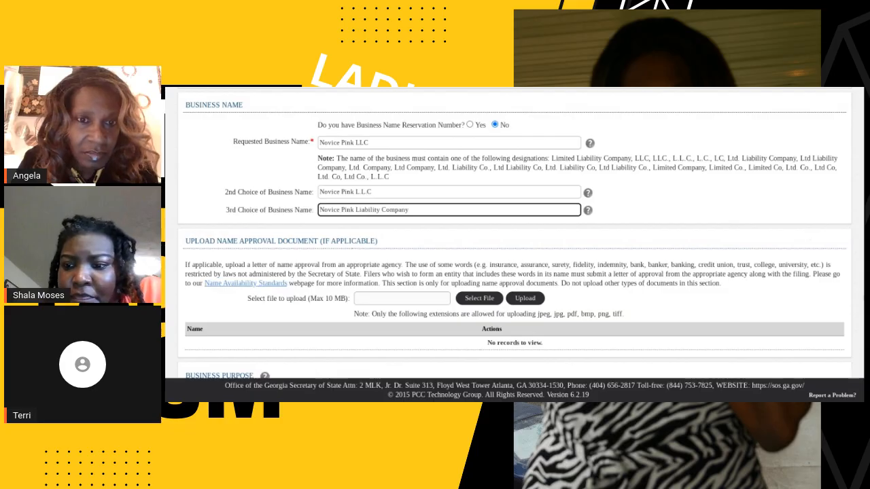
Set the NAICS sub code to Clothing and Clothing Accessories Retailers (458110), dismiss the name alert and return to the business name section.
scroll(804, 307, down, 4)
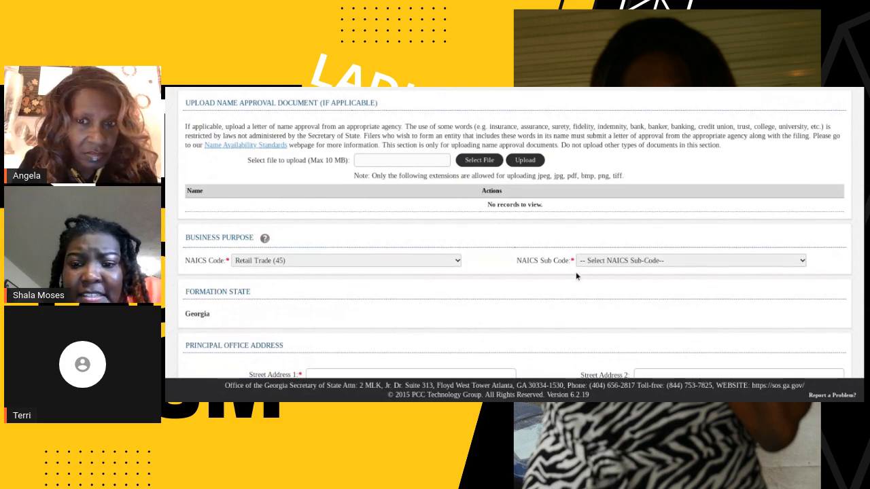
click(618, 266)
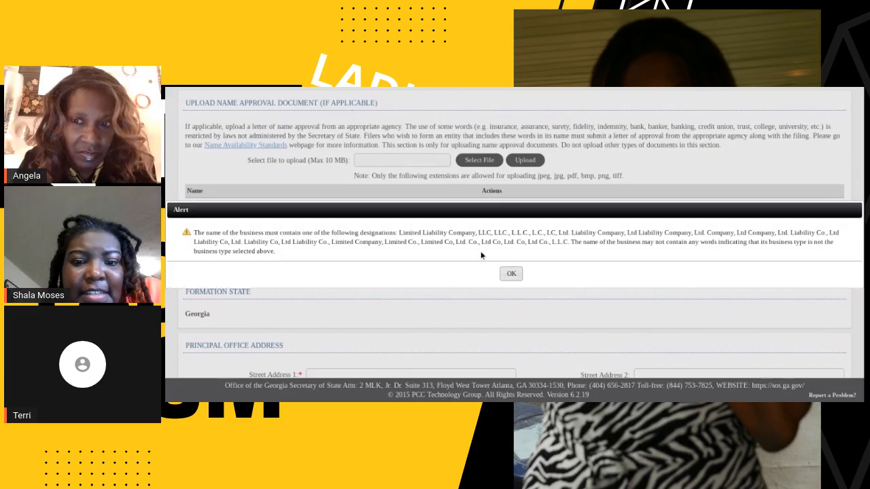
click(511, 274)
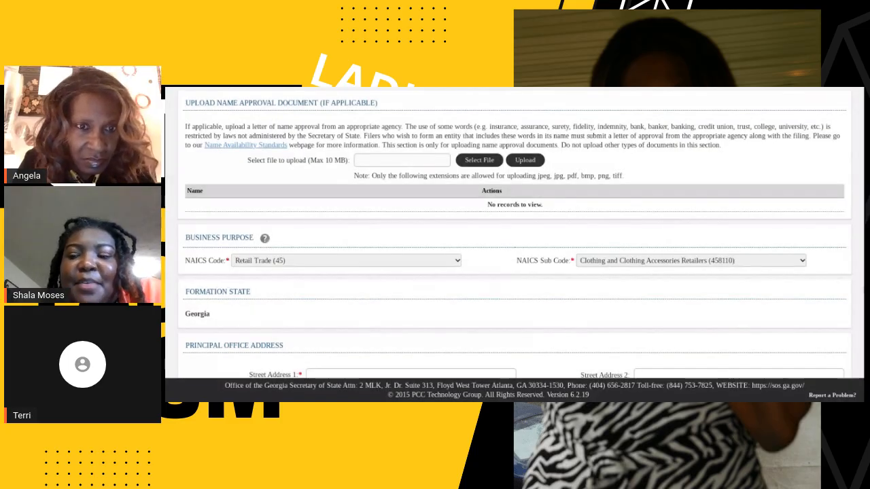
scroll(640, 252, up, 4)
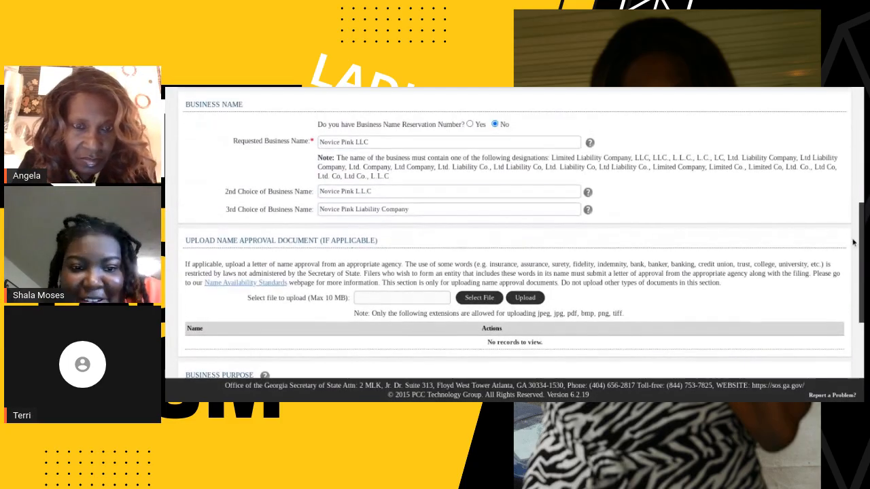
Change the third choice of business name to "Novice Pink Ltd Co".
click(422, 210)
key(BackSpace)
key(BackSpace)
key(BackSpace)
key(BackSpace)
key(BackSpace)
key(BackSpace)
key(BackSpace)
key(BackSpace)
key(BackSpace)
key(BackSpace)
key(BackSpace)
key(BackSpace)
key(BackSpace)
key(BackSpace)
key(BackSpace)
key(BackSpace)
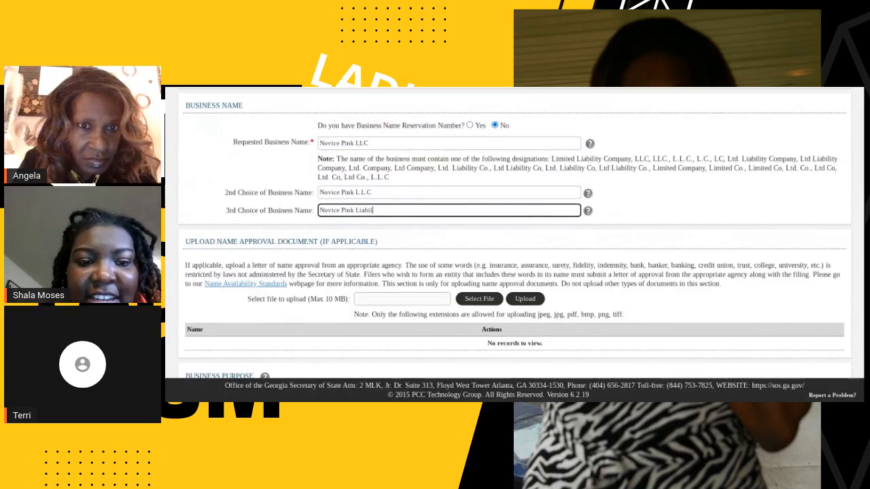
key(BackSpace)
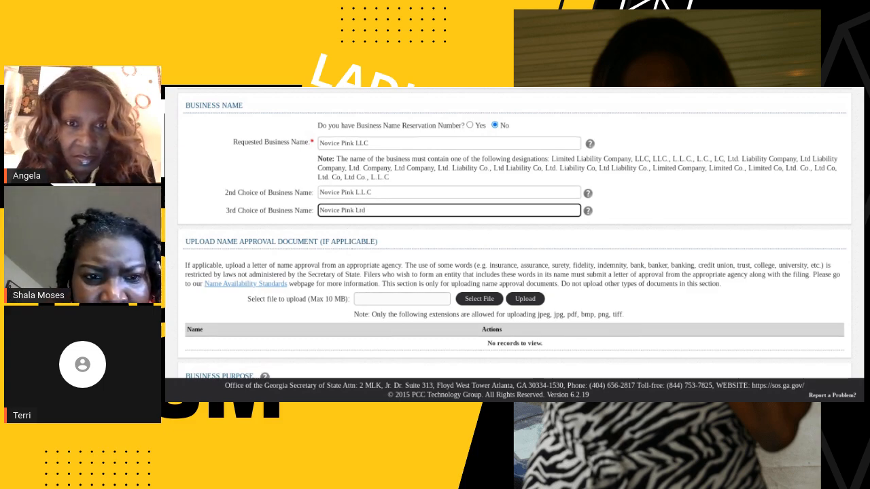
text(CO)
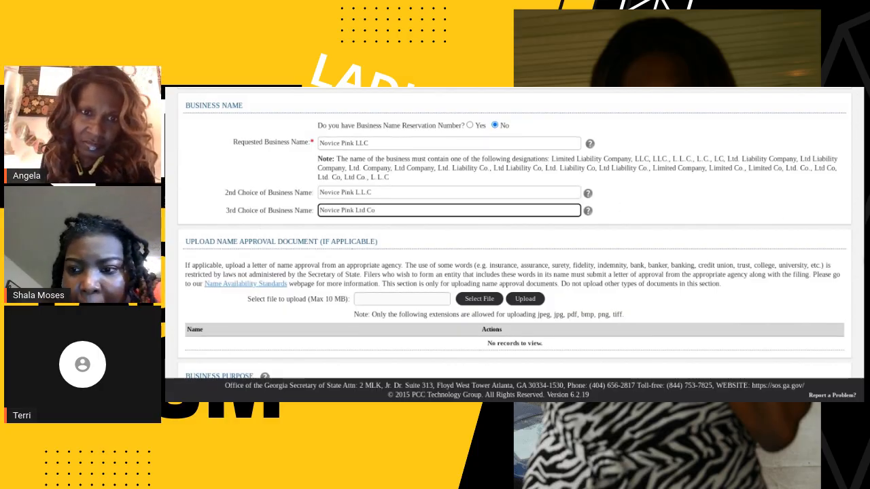
Enter the street address, including the apartment, as the first address line of the principal office.
drag(863, 267, 863, 356)
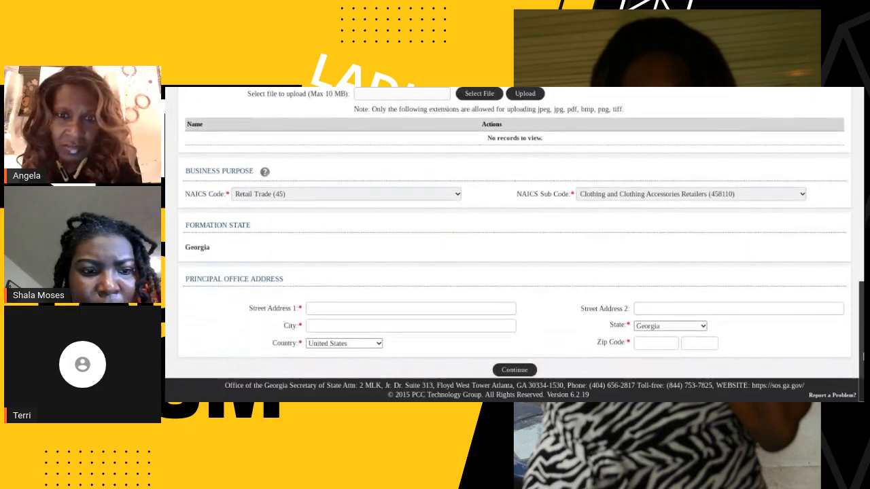
click(469, 312)
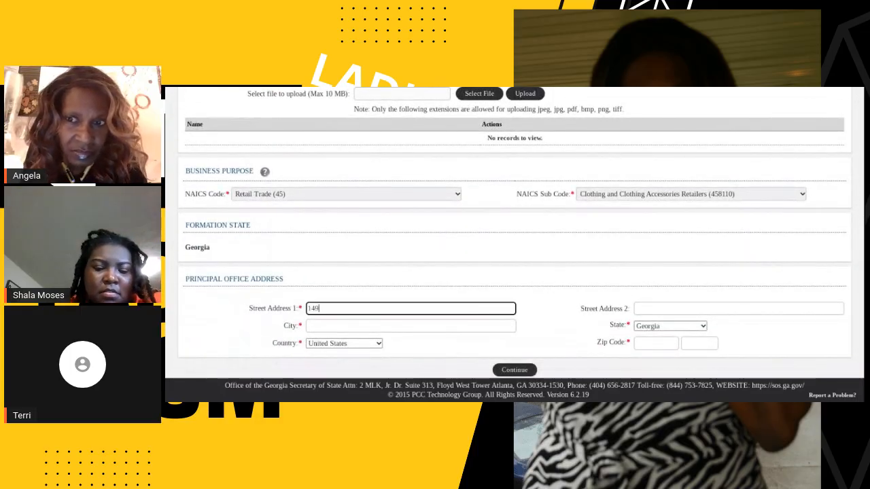
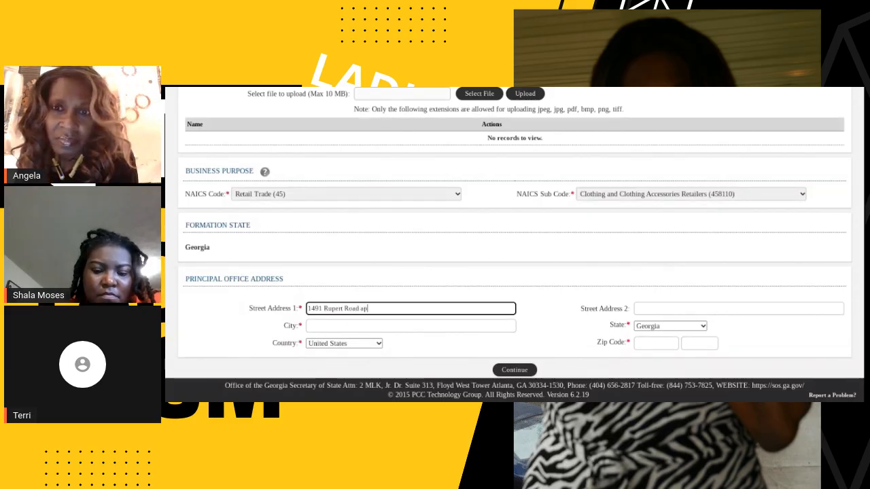
Fill in the principal office's city and zip code, and continue to the Authorization stage of the business formation.
click(457, 326)
text(Decatur)
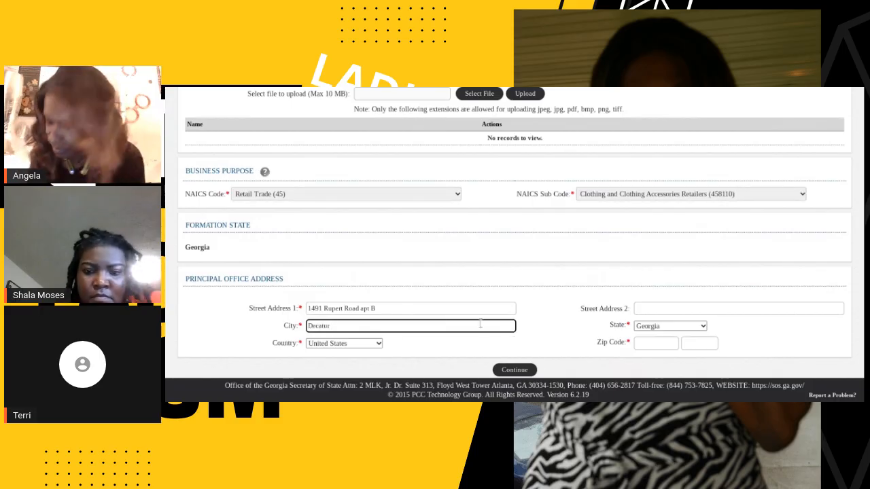
click(654, 343)
text(30032)
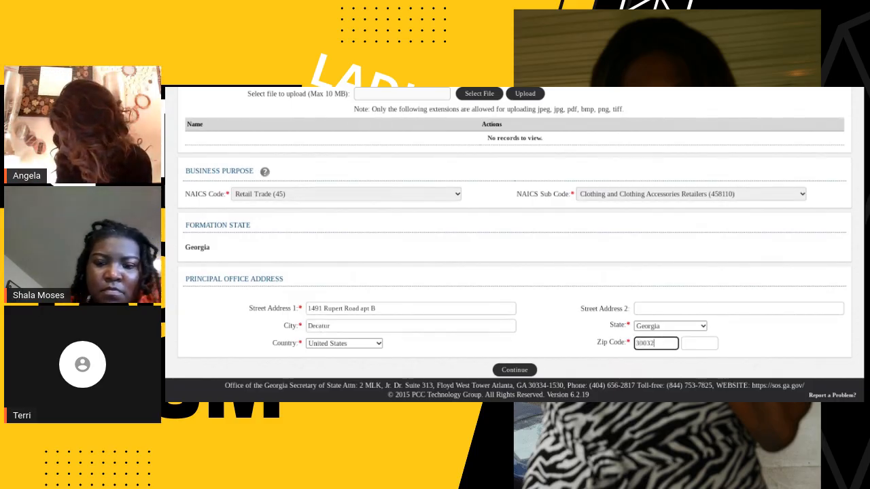
click(521, 370)
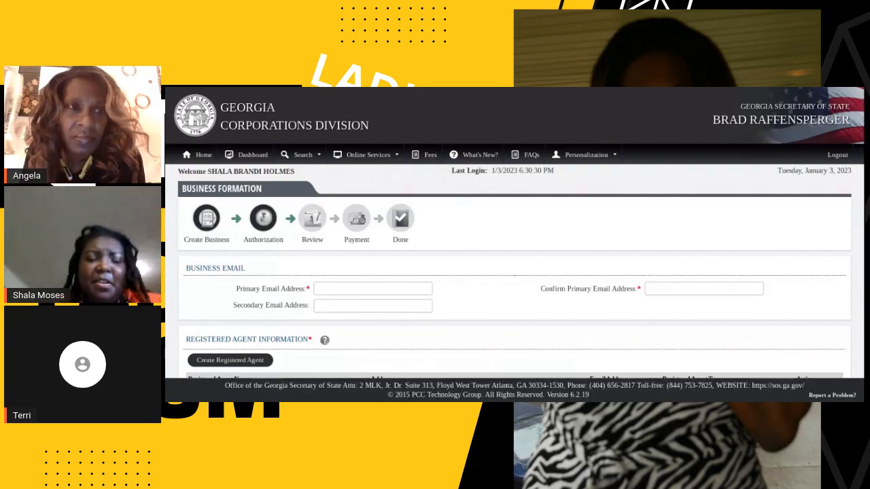
Enter the business's primary email address in the Business Email section.
click(413, 289)
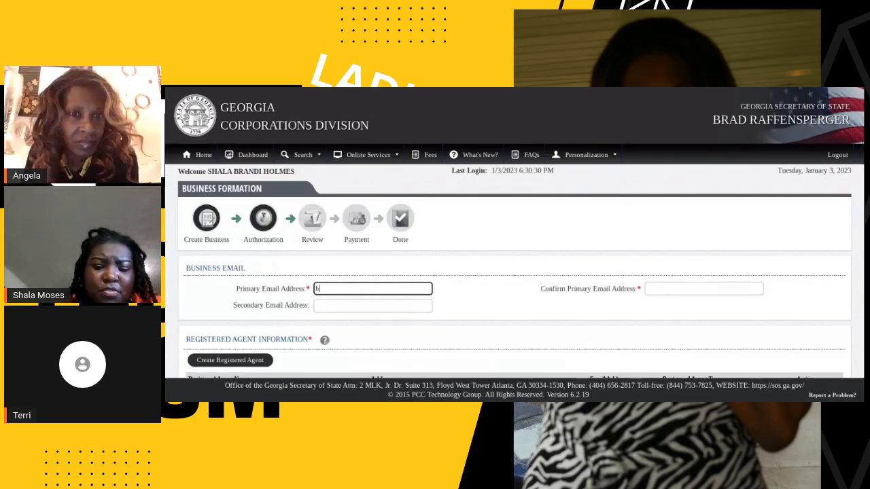
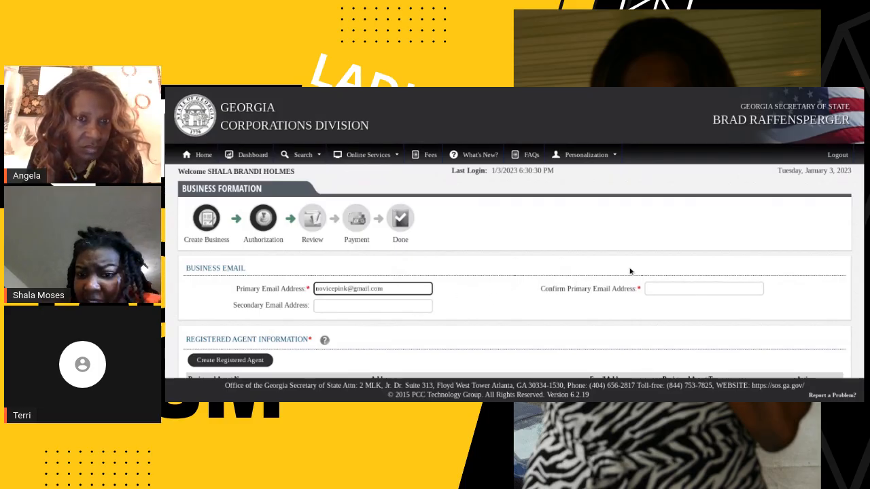
Repeat the business's email address as the confirmation of the primary email.
click(669, 285)
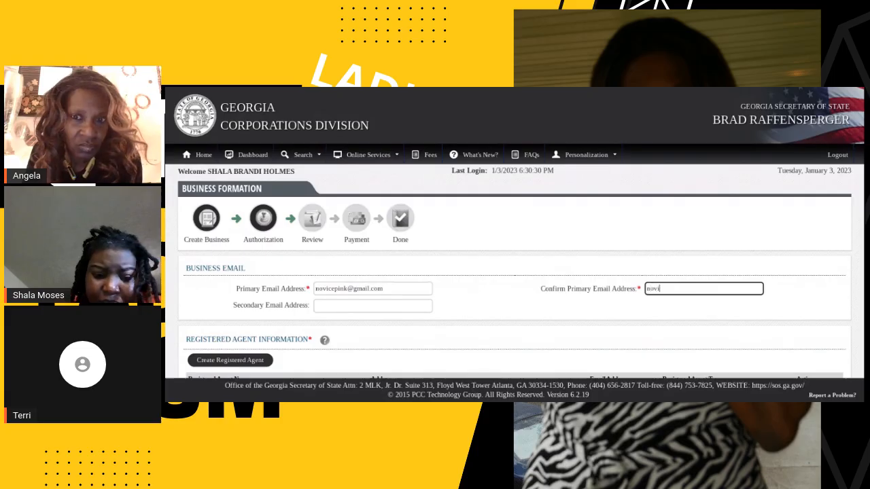
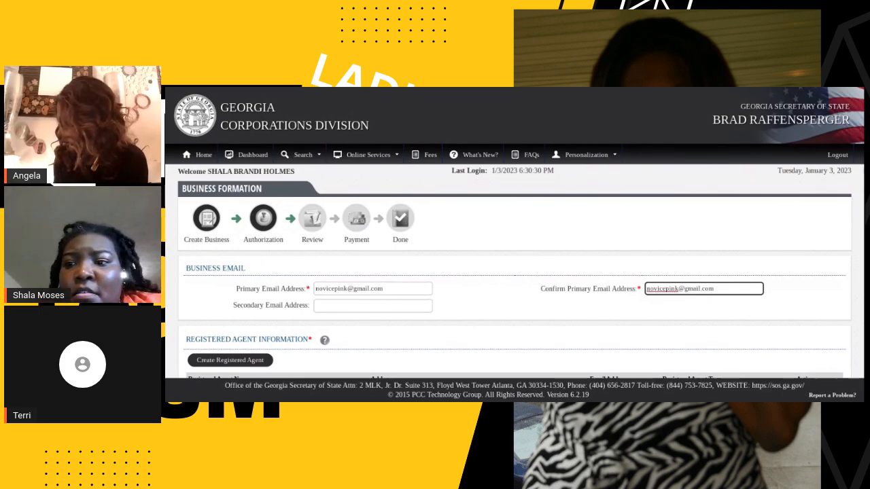
Start creating a registered agent and enter the agent's first, last and middle names.
drag(862, 146, 858, 226)
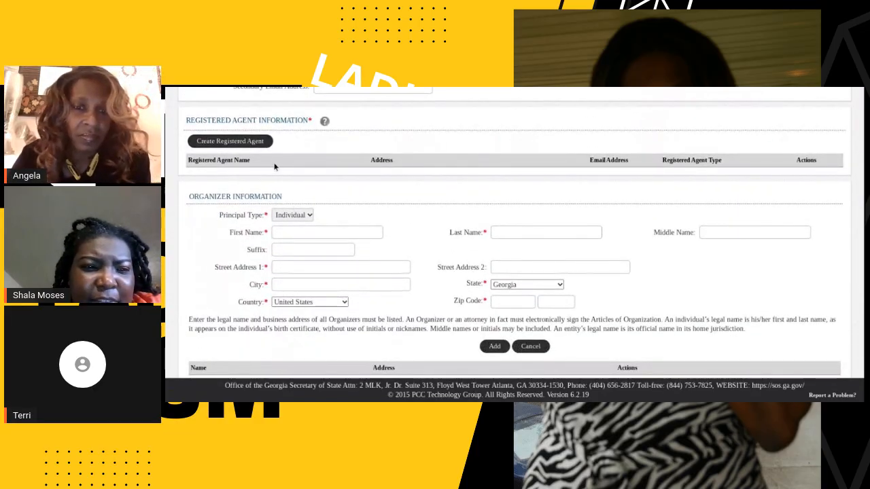
click(254, 142)
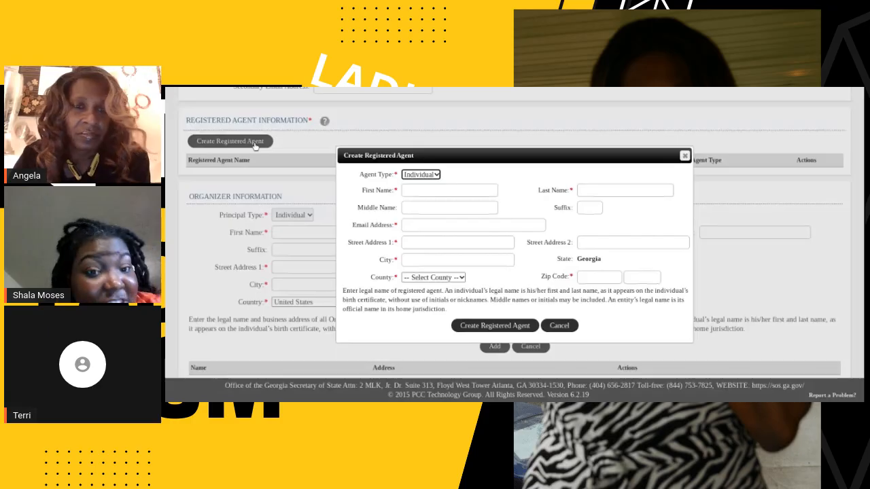
click(432, 189)
key(Tab)
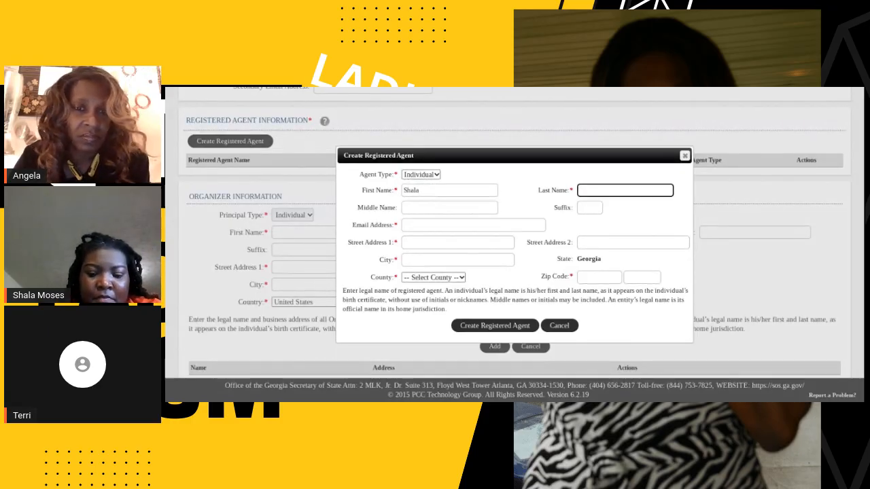
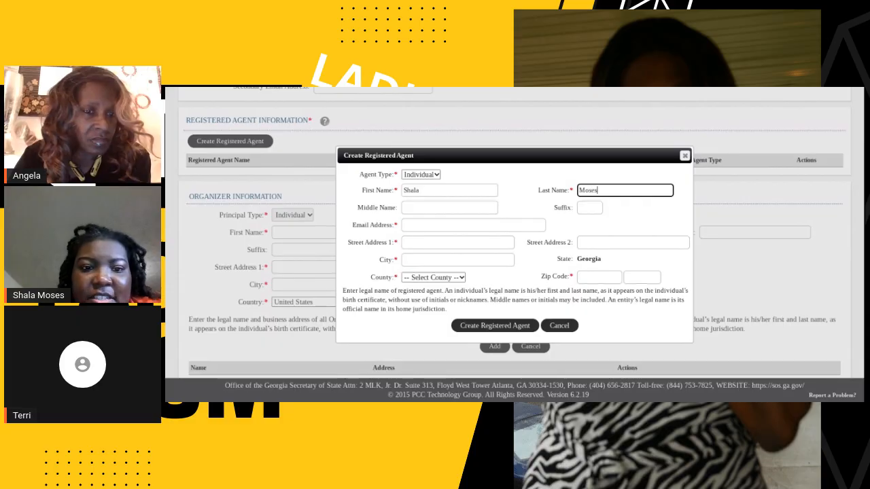
click(410, 210)
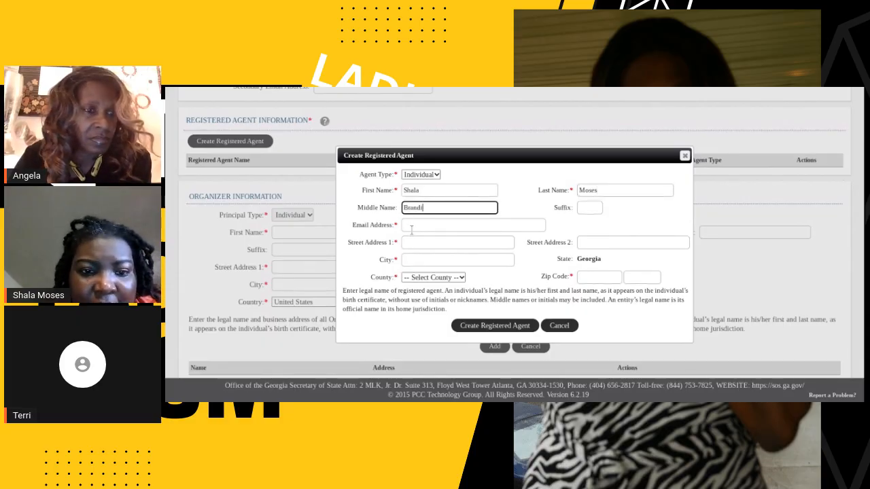
Enter the registered agent's email address, using the same one as the business's primary email.
click(412, 229)
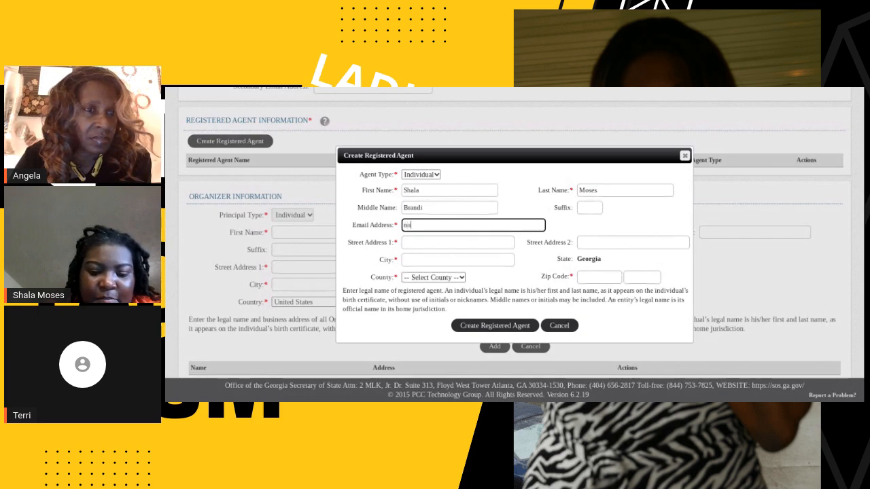
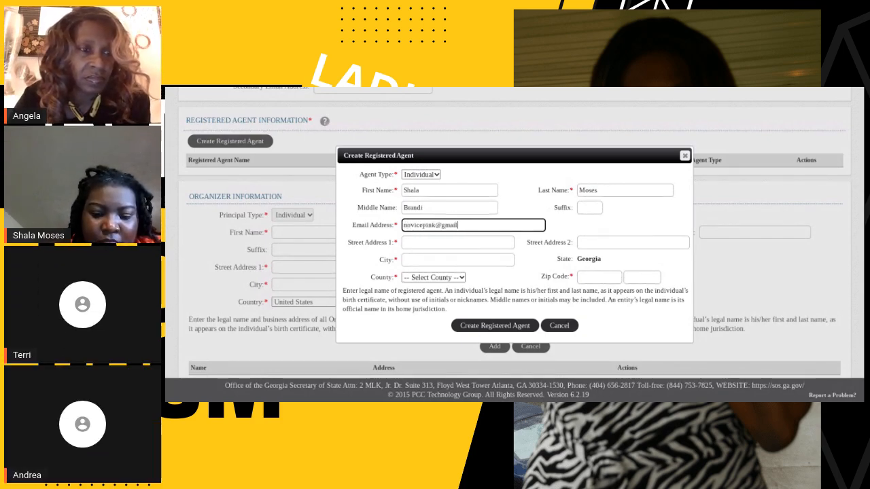
Enter the registered agent's street address, including the apartment, in the Create Registered Agent form.
click(415, 246)
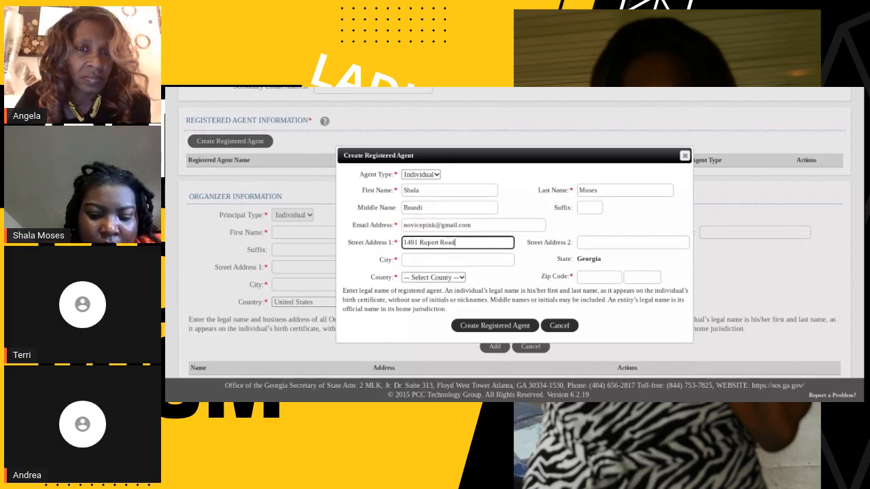
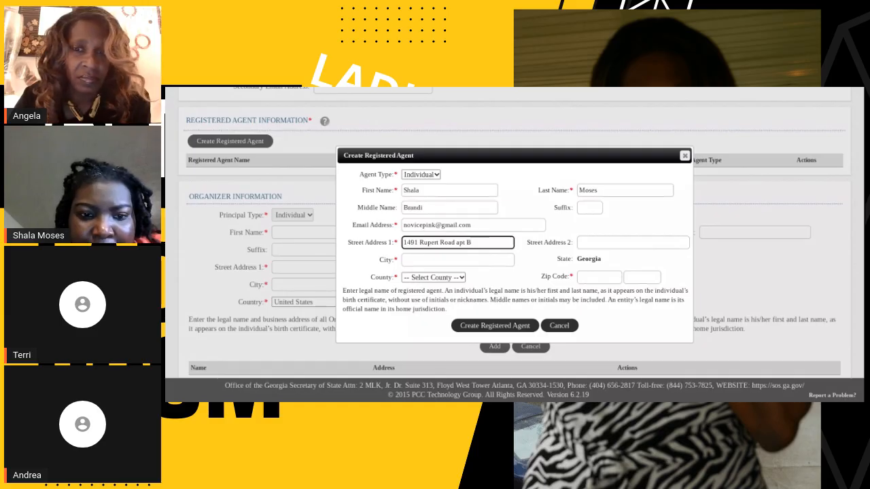
Enter the city of the registered agent's address, correcting its spelling.
click(411, 258)
text(DFecat)
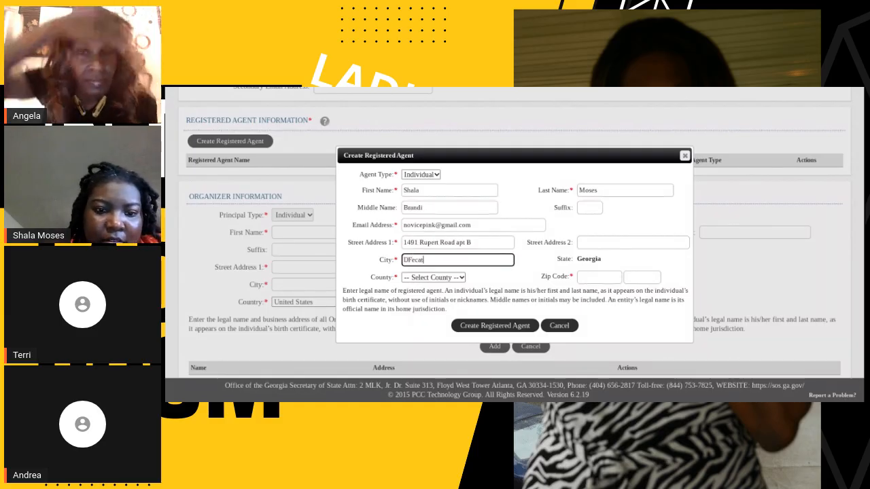
key(BackSpace)
key(BackSpace)
key(BackSpace)
text(eca)
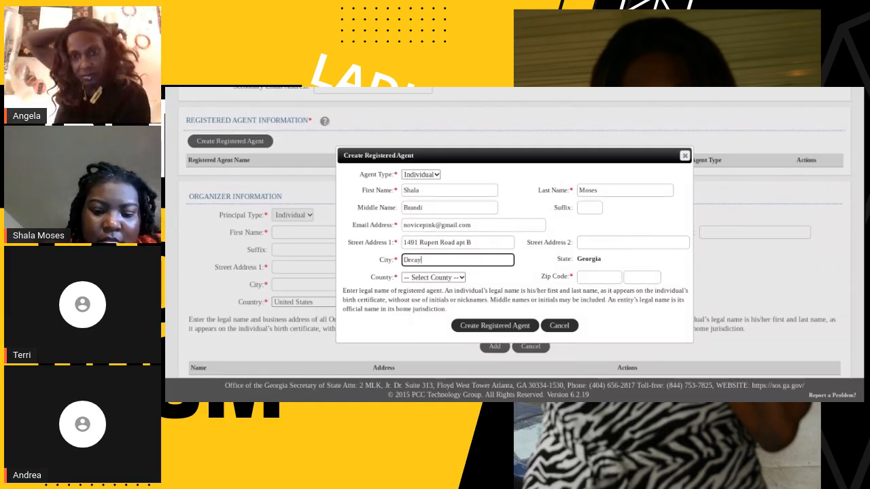
text(tur)
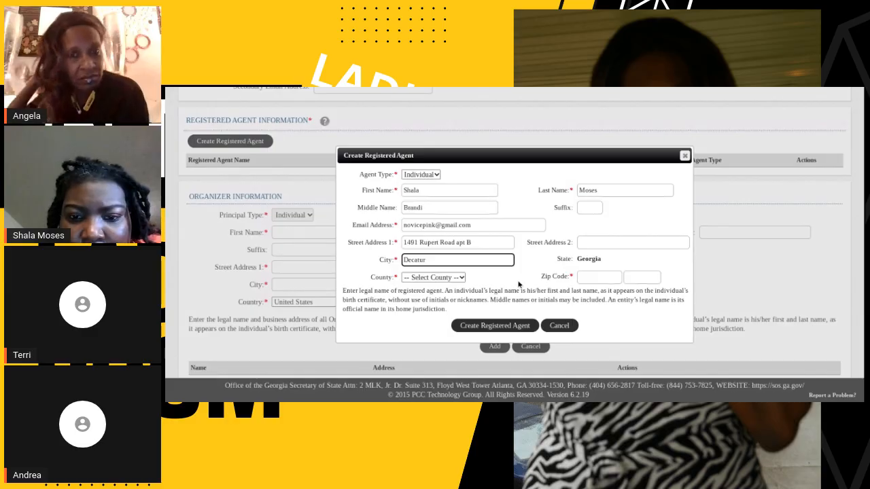
Complete the registered agent's address with its zip code and county, and create the agent.
click(583, 278)
text(30032)
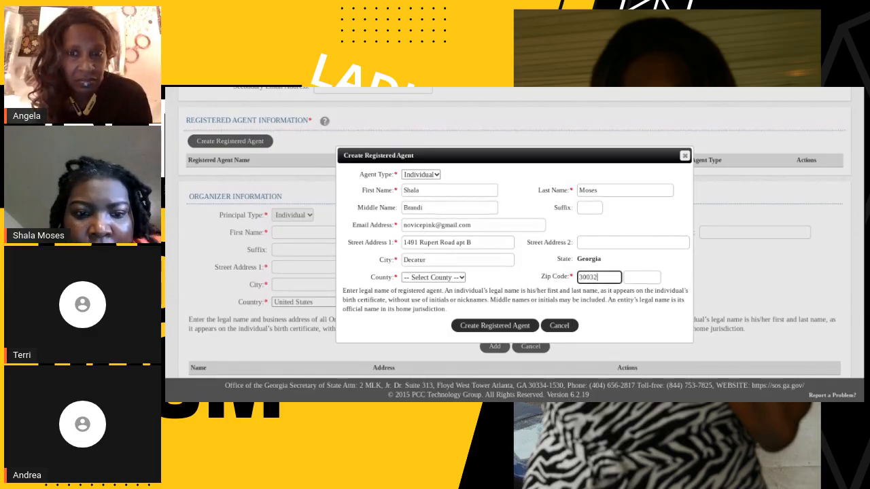
click(461, 280)
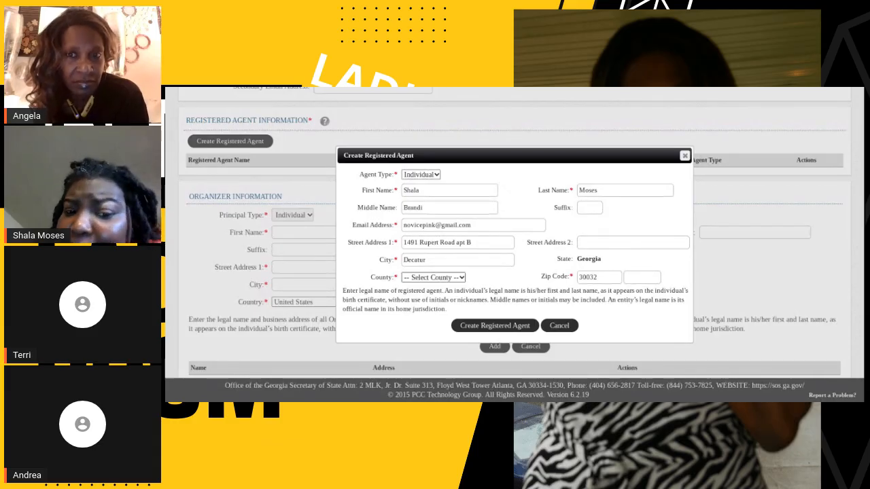
click(445, 304)
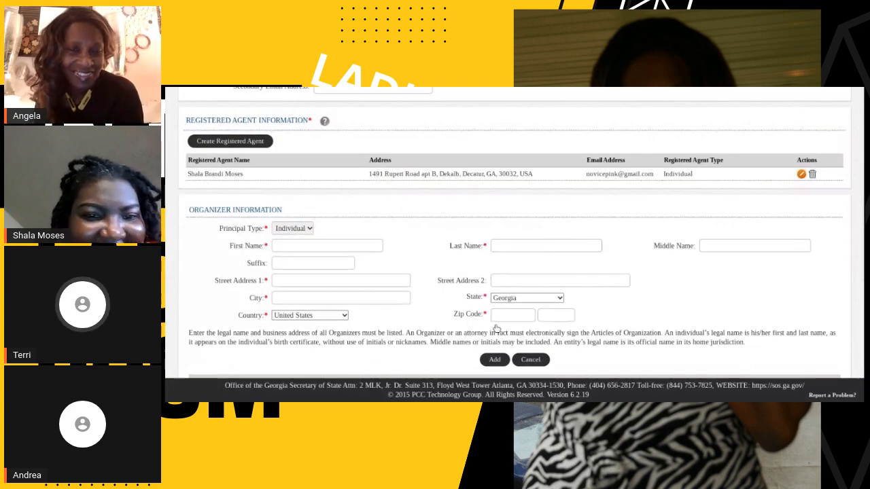
click(497, 327)
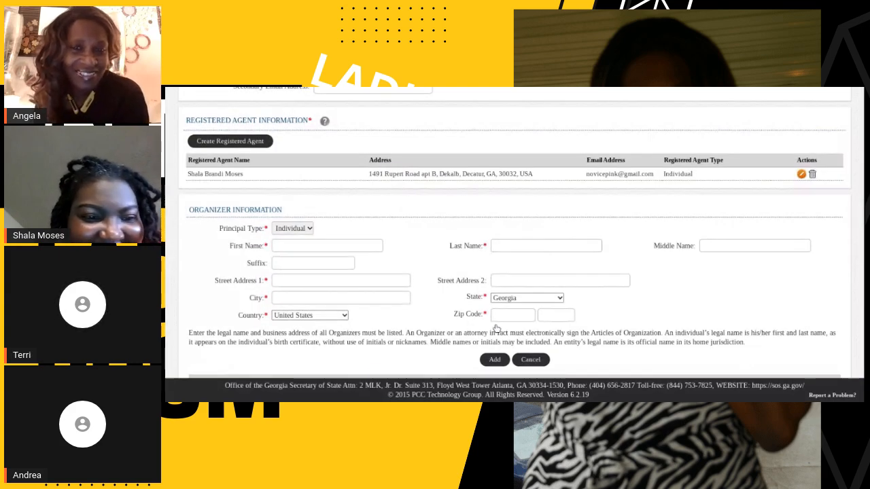
Enter the organizer's first name, last name and middle initial in the Organizer Information section.
click(294, 243)
key(Tab)
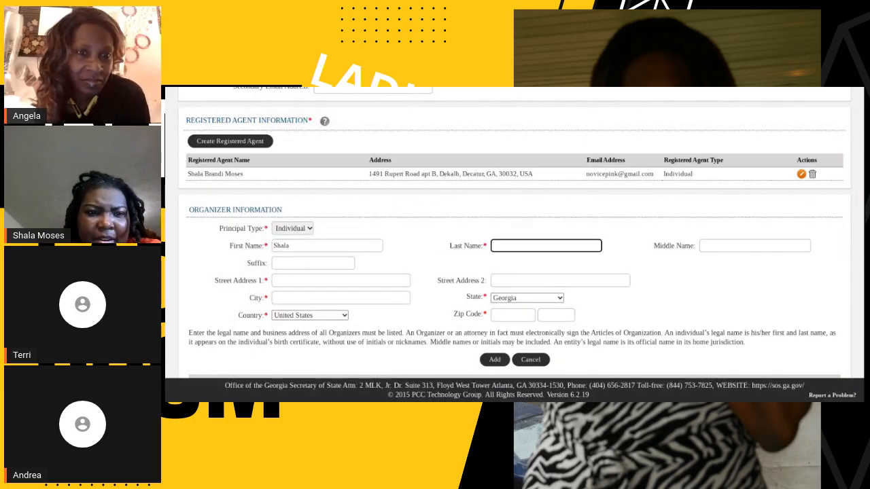
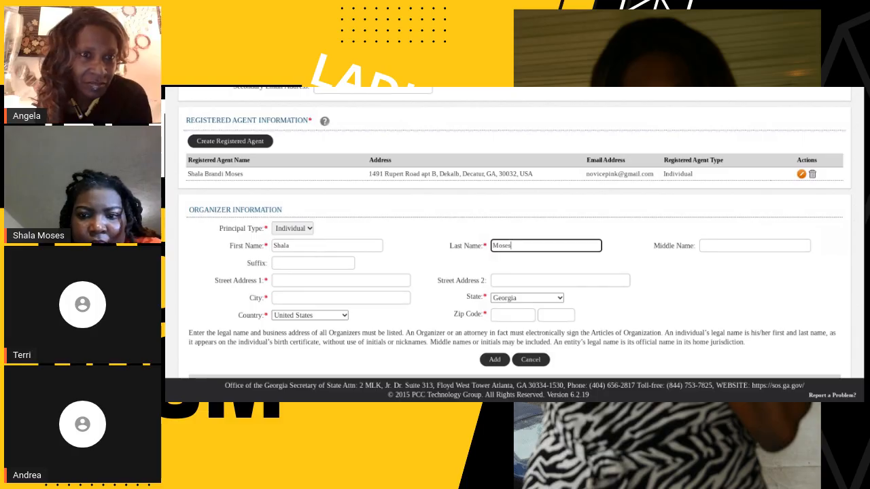
key(Tab)
text(B)
Enter the organizer's street address, including the apartment, using the same one as the registered agent's.
click(408, 280)
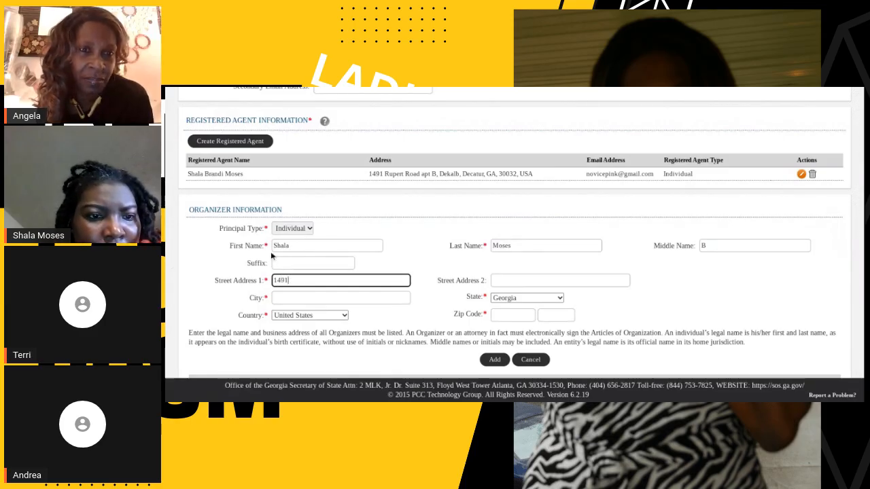
click(292, 236)
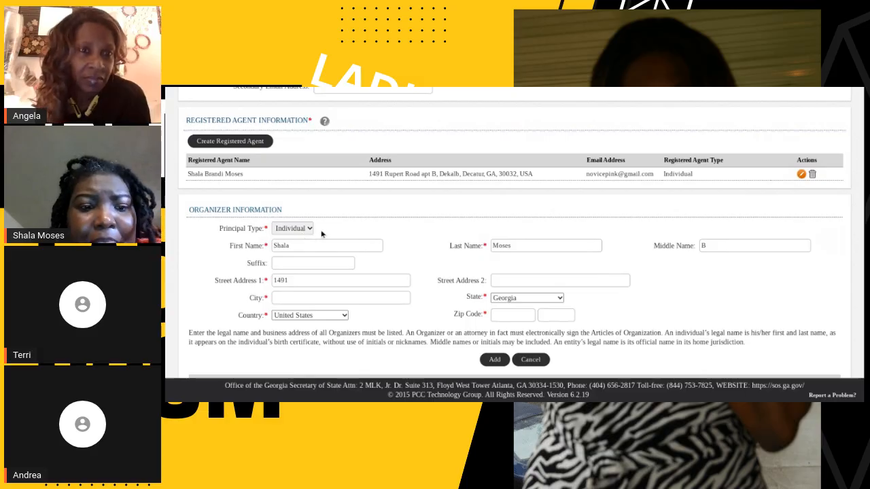
click(335, 278)
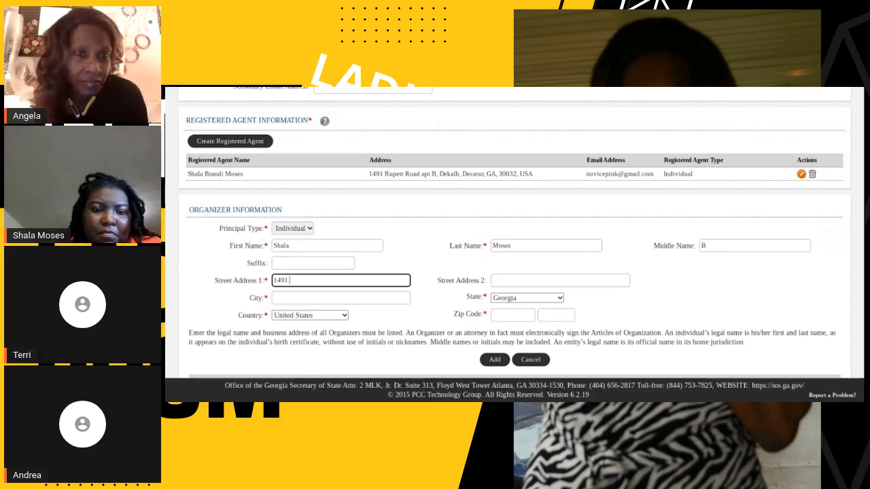
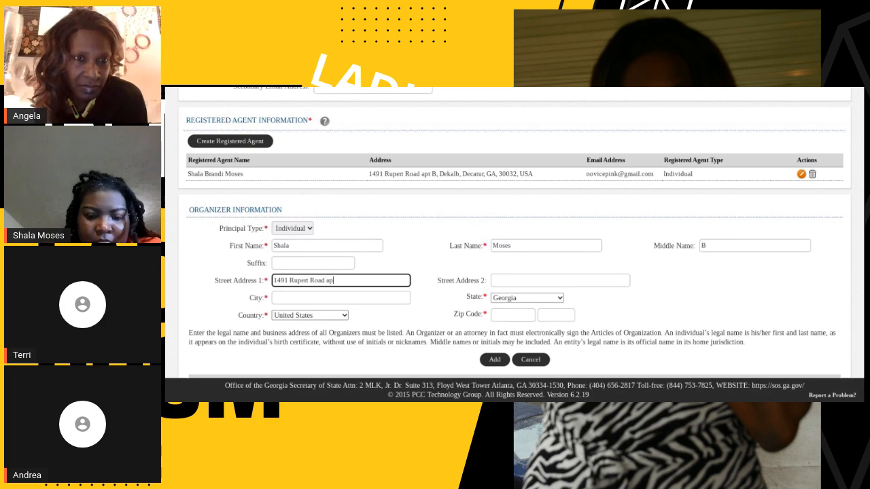
Complete the organizer's address with its city and zip code, and add the organizer to the filing.
click(325, 297)
text(Decatu)
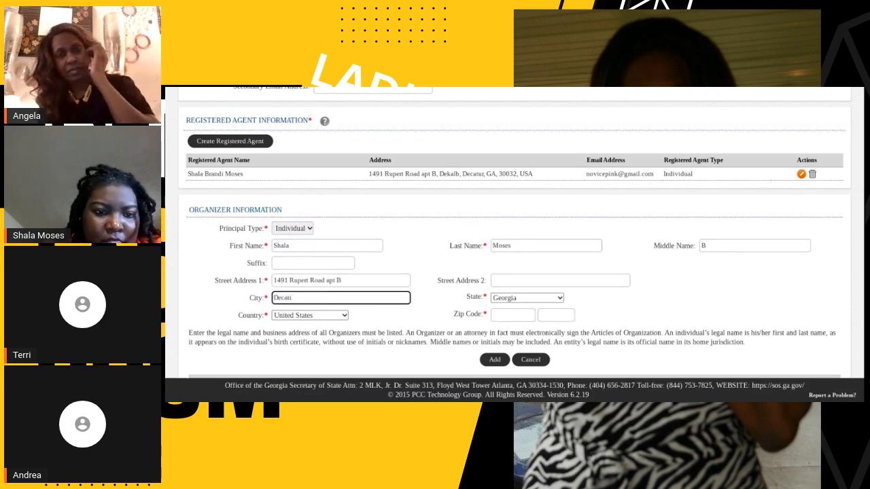
text(r)
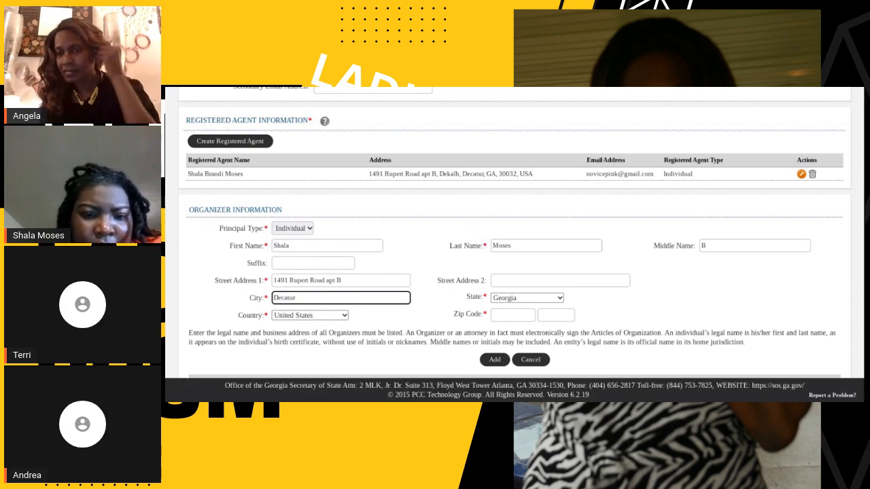
click(499, 316)
text(30032)
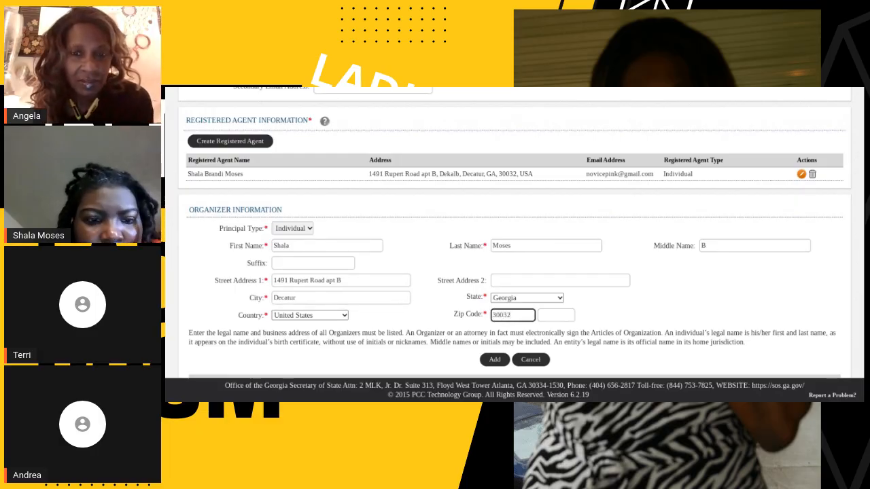
click(495, 359)
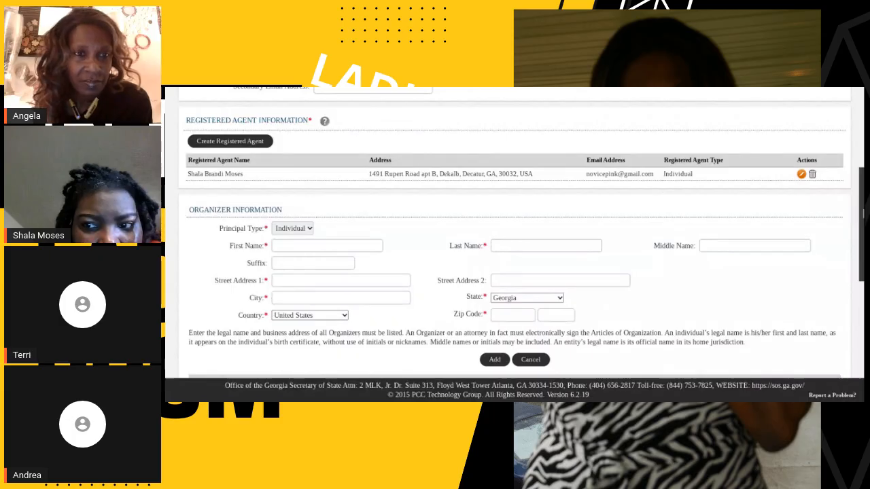
Accept the filer's certification and enter the authorizer's full name as the signature, proceeding to the filing's review.
drag(863, 222, 863, 313)
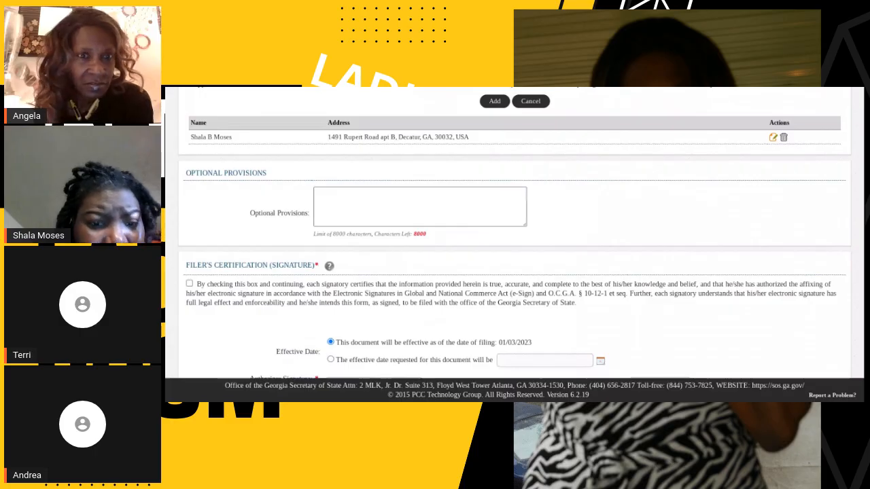
click(188, 283)
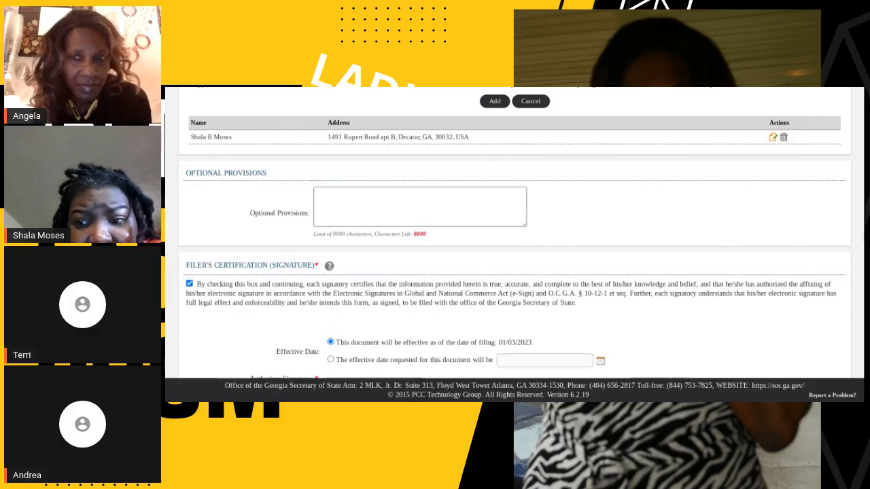
scroll(863, 277, down, 1)
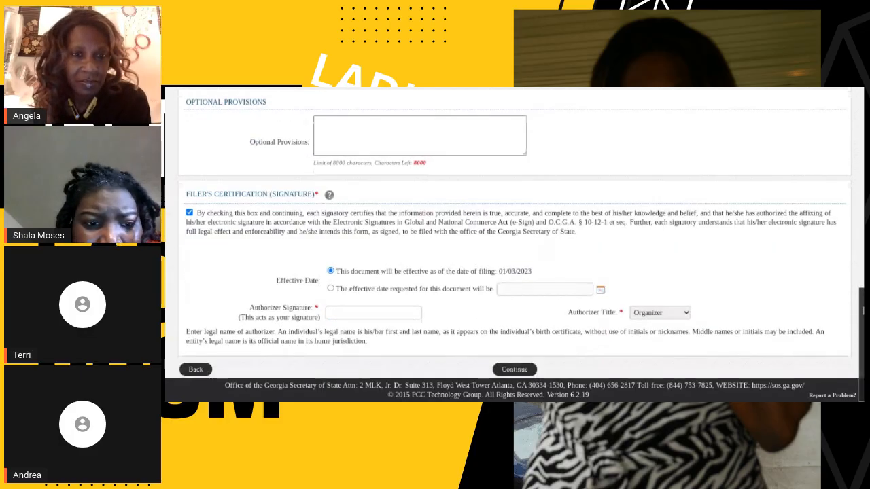
click(420, 312)
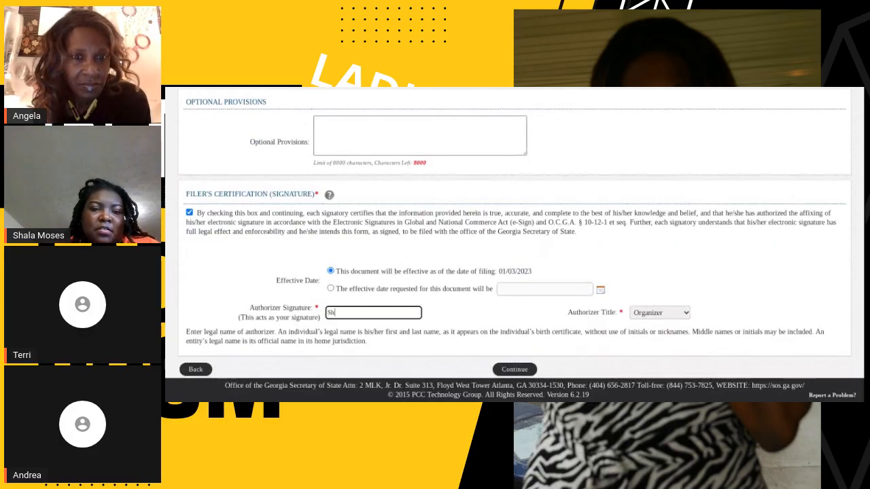
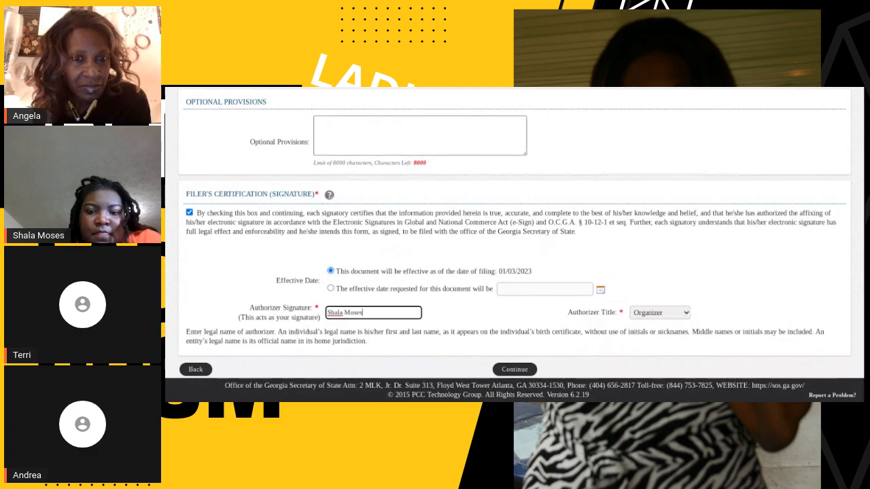
click(511, 373)
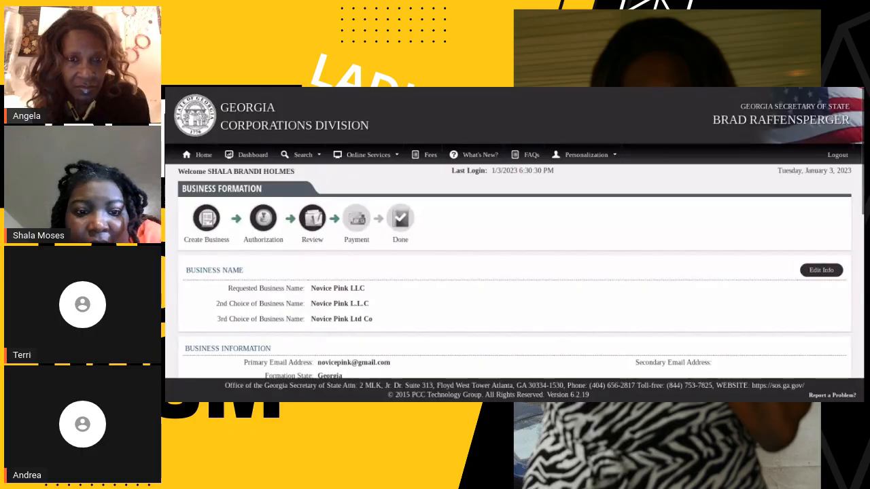
Review the filing's business names, business information, principal purpose, registered agent, organizer and signature details.
scroll(862, 232, down, 3)
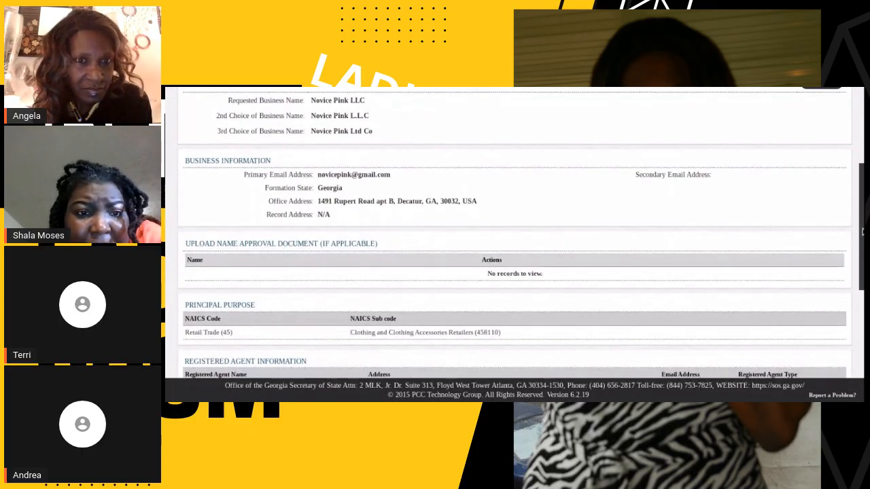
drag(862, 231, 862, 343)
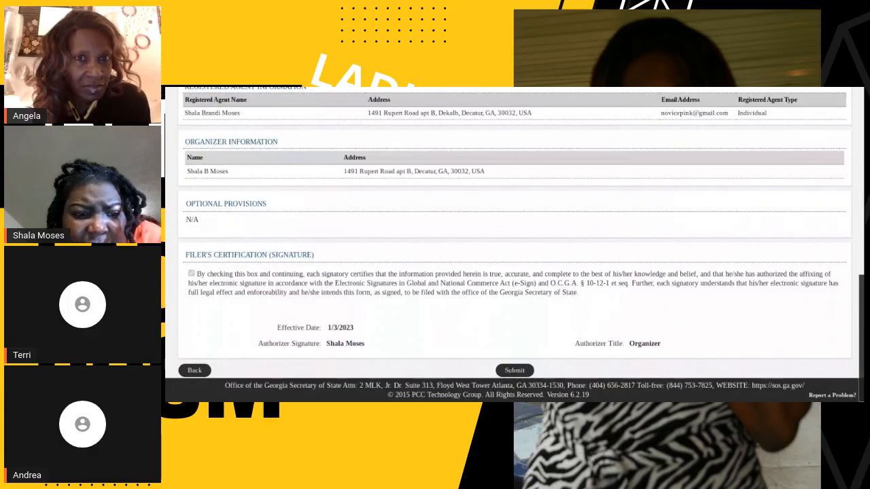
scroll(862, 358, up, 1)
drag(860, 350, 841, 203)
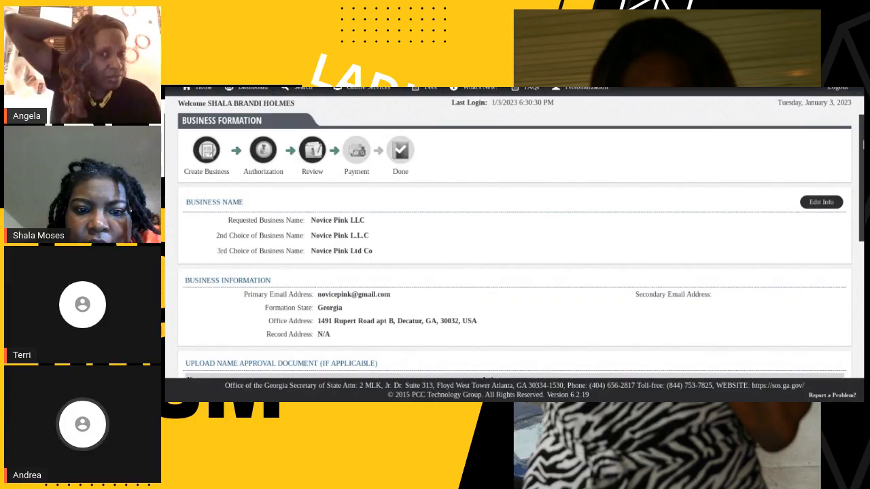
scroll(514, 234, down, 2)
scroll(829, 255, down, 3)
scroll(829, 255, up, 5)
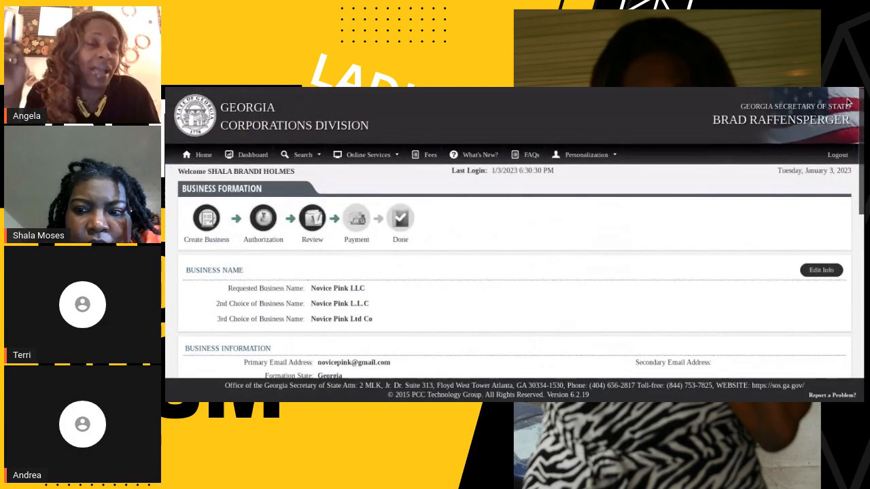
Reopen the filing's information for editing and check the business email, registered agent and organizer sections of the authorization stage.
click(830, 270)
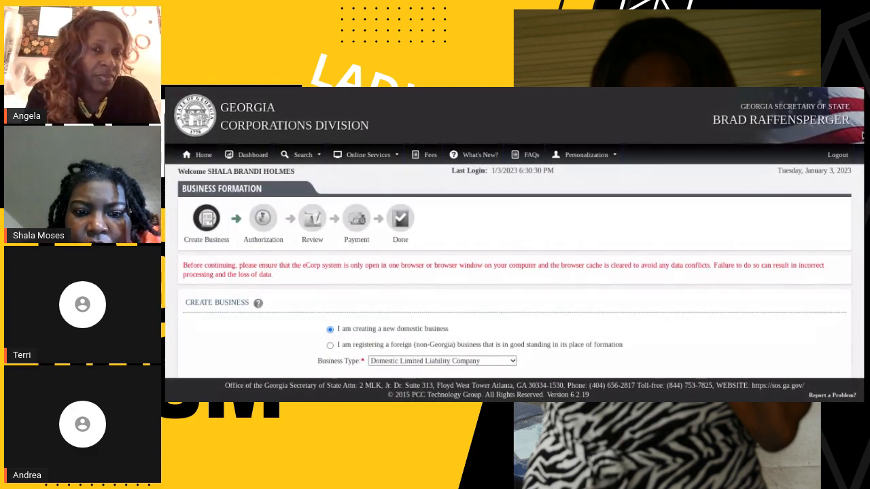
drag(861, 136, 861, 382)
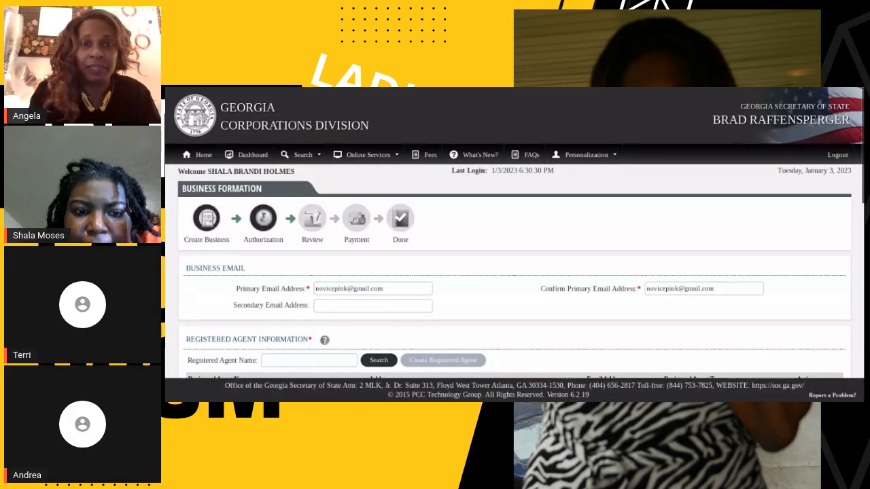
drag(860, 146, 863, 225)
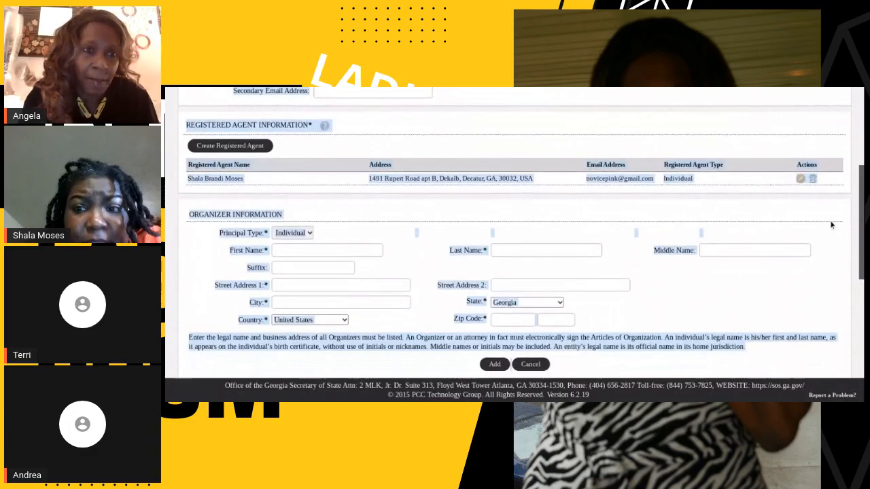
click(698, 147)
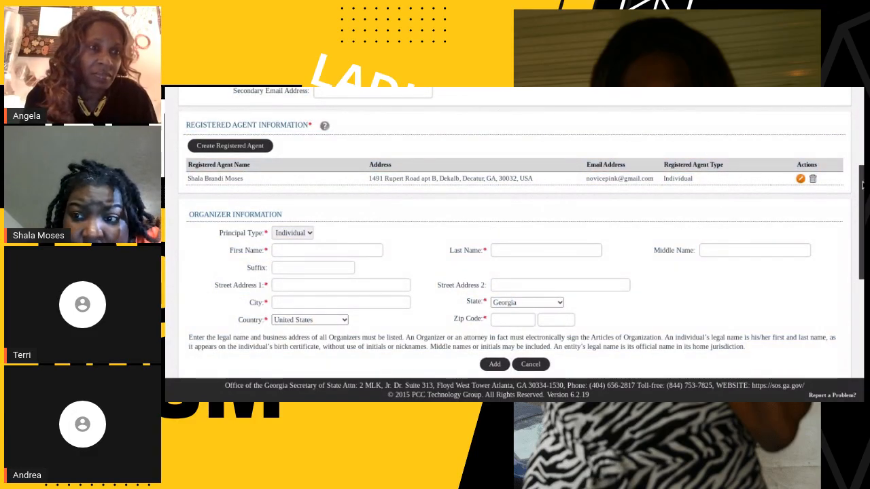
drag(862, 185, 808, 130)
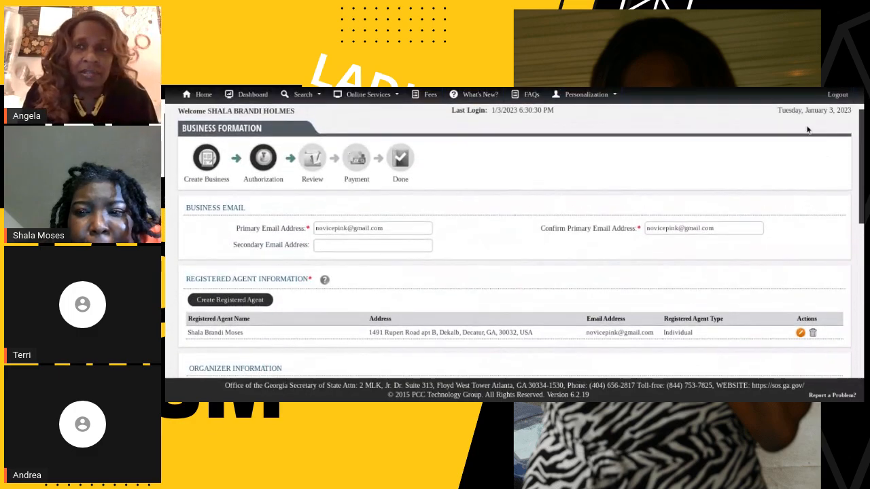
Return to the filing's Create Business stage and set the business purpose's NAICS code to Unknown.
drag(808, 130, 837, 356)
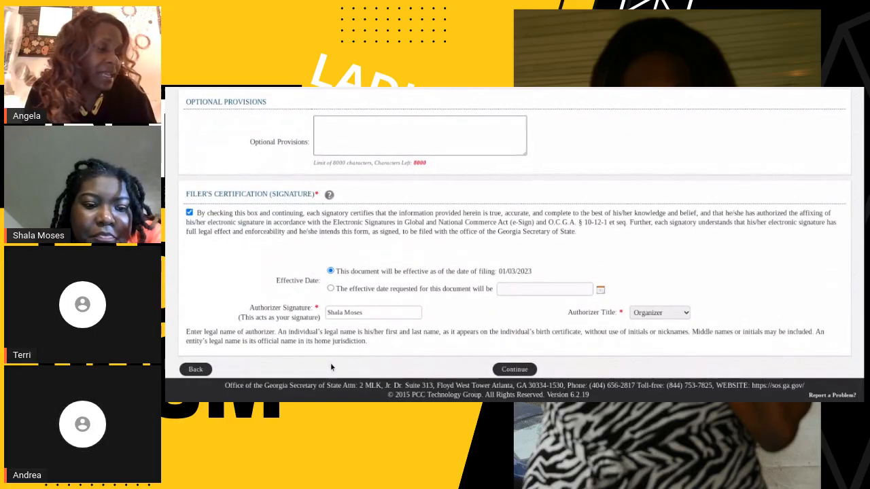
click(199, 372)
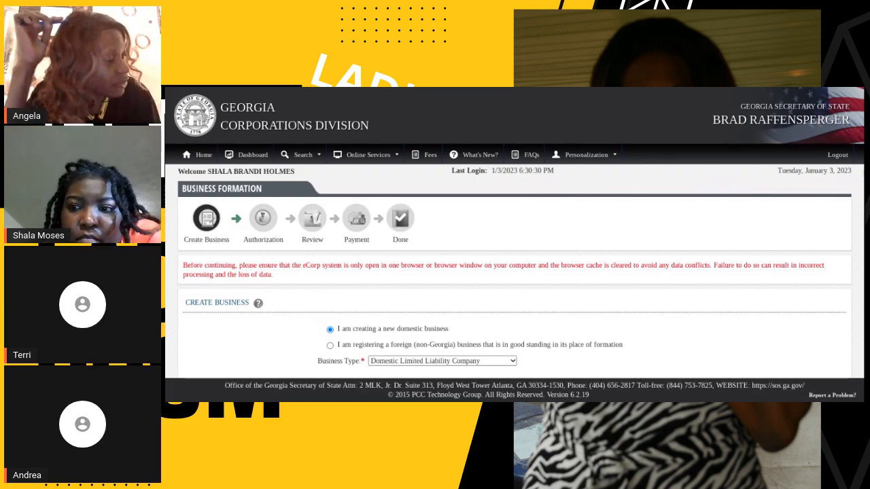
scroll(514, 231, down, 3)
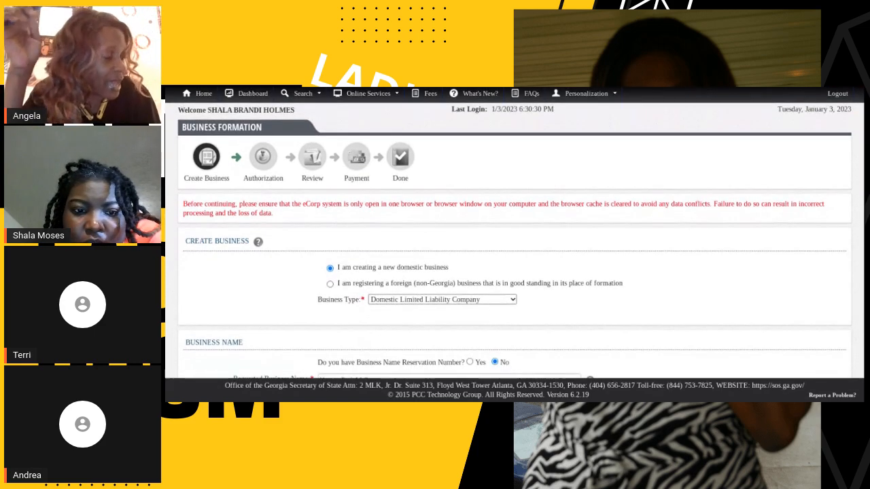
scroll(514, 231, down, 3)
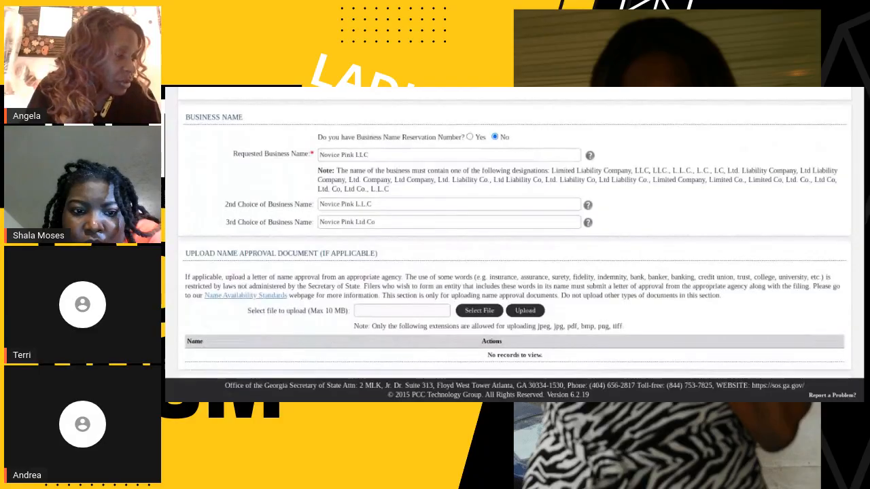
scroll(515, 236, down, 3)
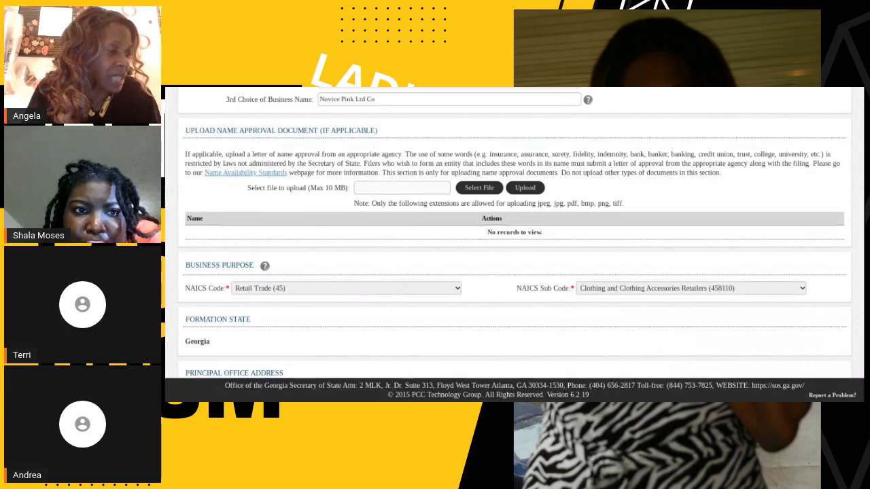
click(346, 288)
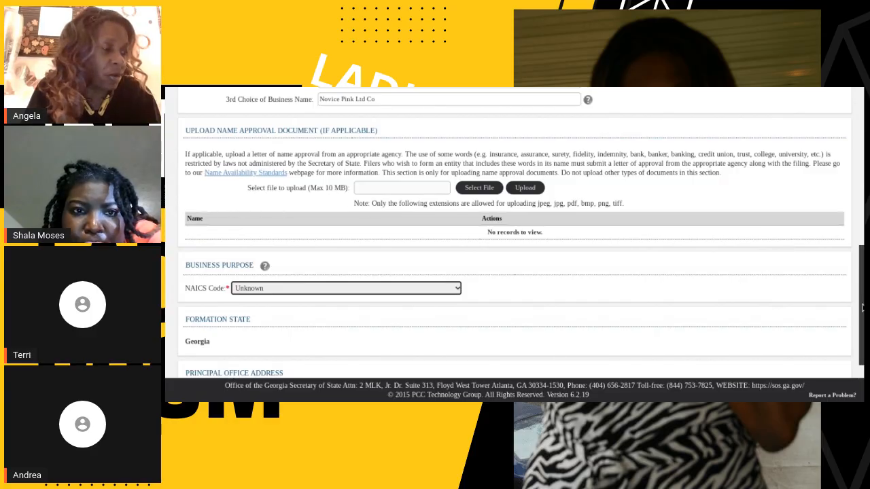
drag(862, 308, 843, 197)
scroll(843, 197, up, 3)
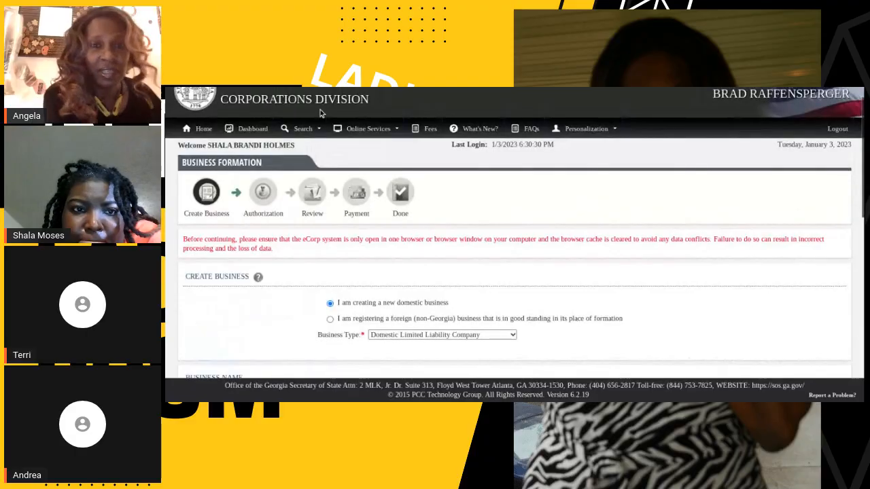